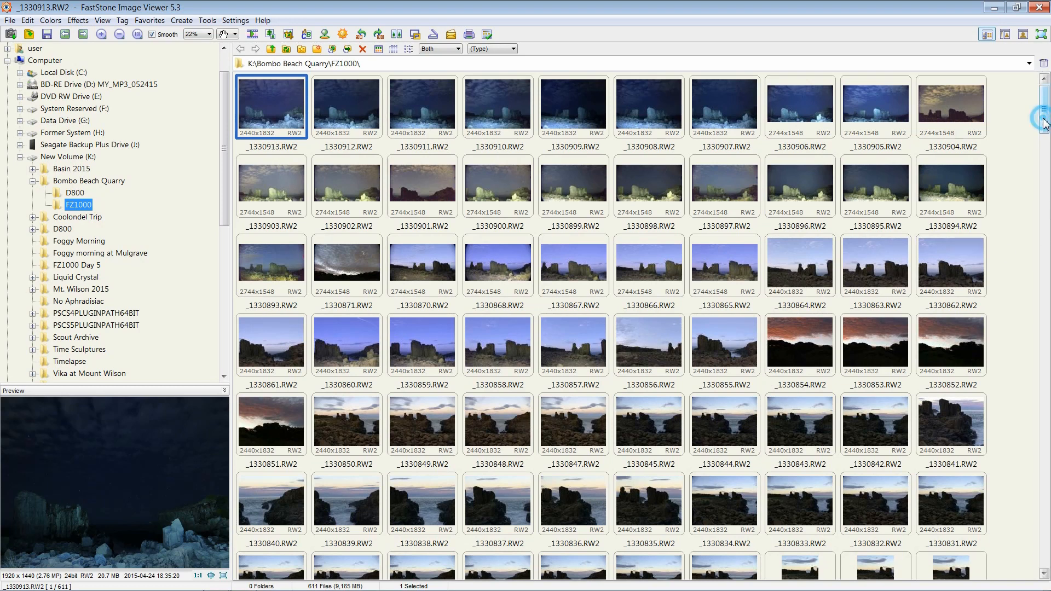
- Select the ten consecutive portrait-format photos _1330670.JPG through _1330661.JPG in the FZ1000 folder
left_click_drag(1042, 125, 1043, 141)
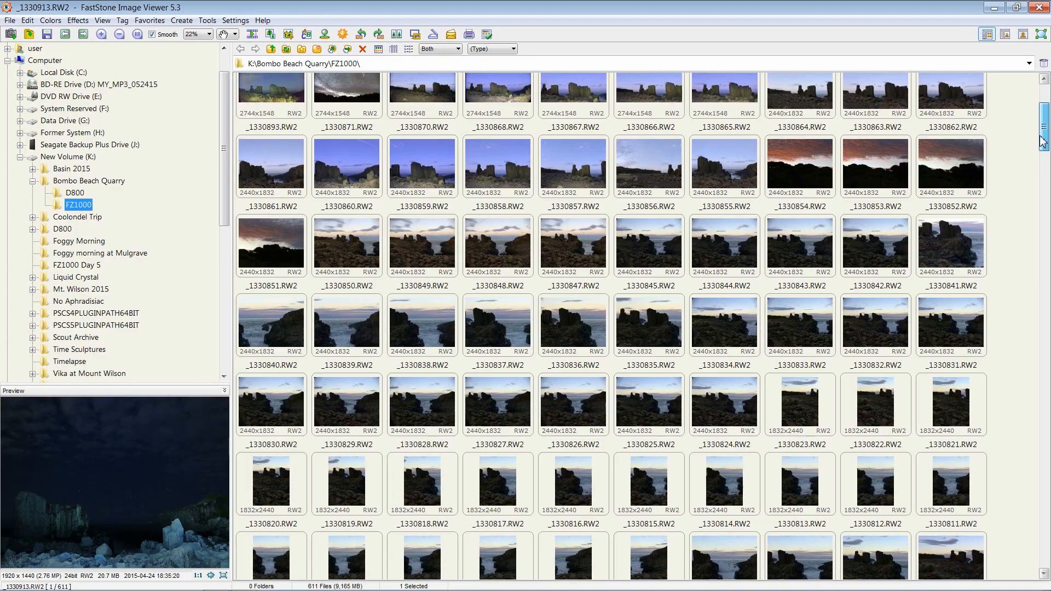
left_click_drag(1043, 140, 1047, 517)
left_click(950, 307)
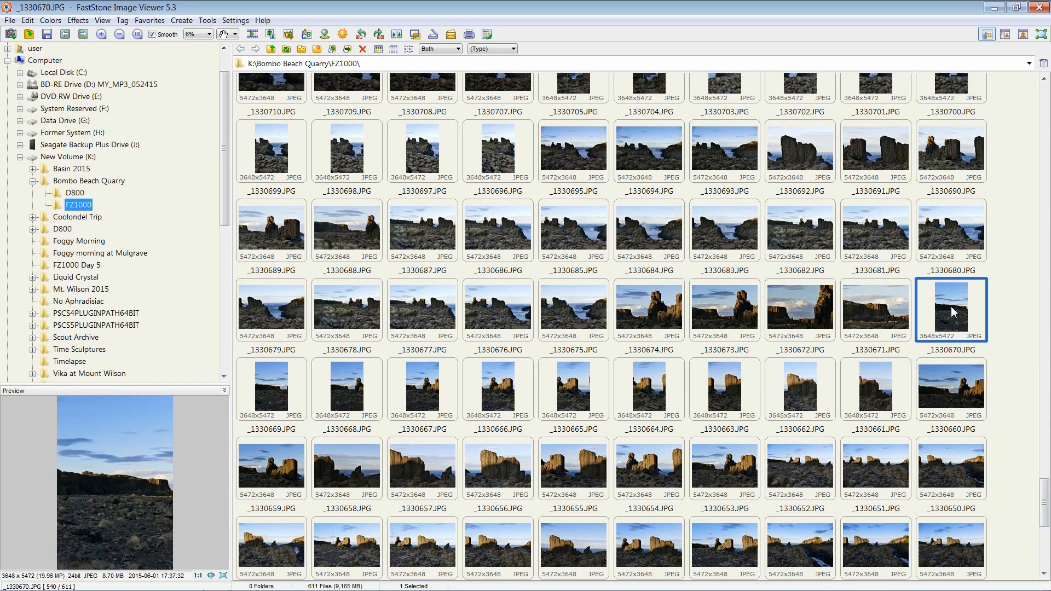
left_click(885, 385, "shift")
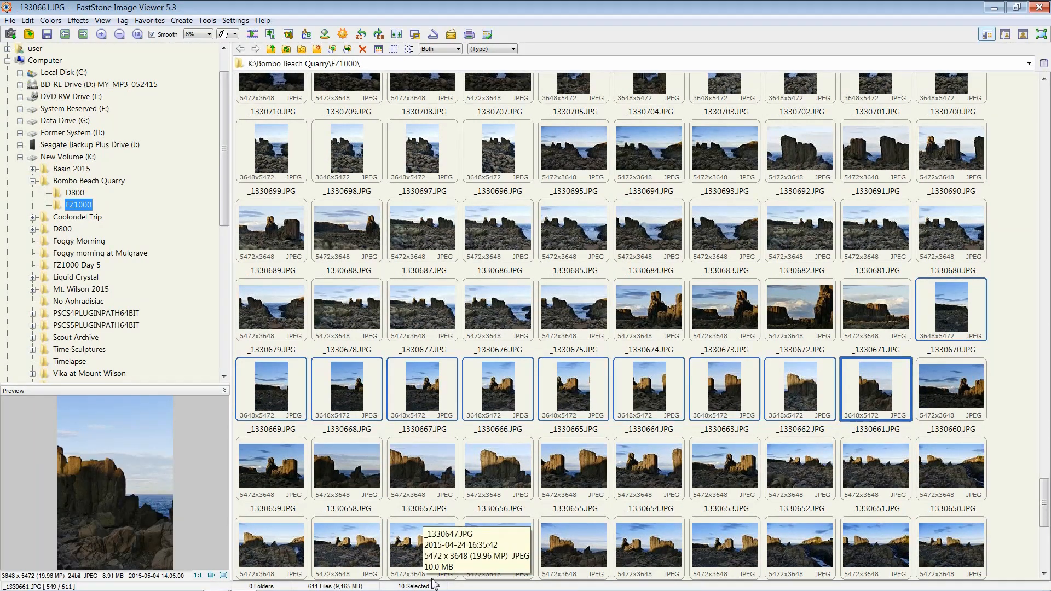
mouse_move(429, 585)
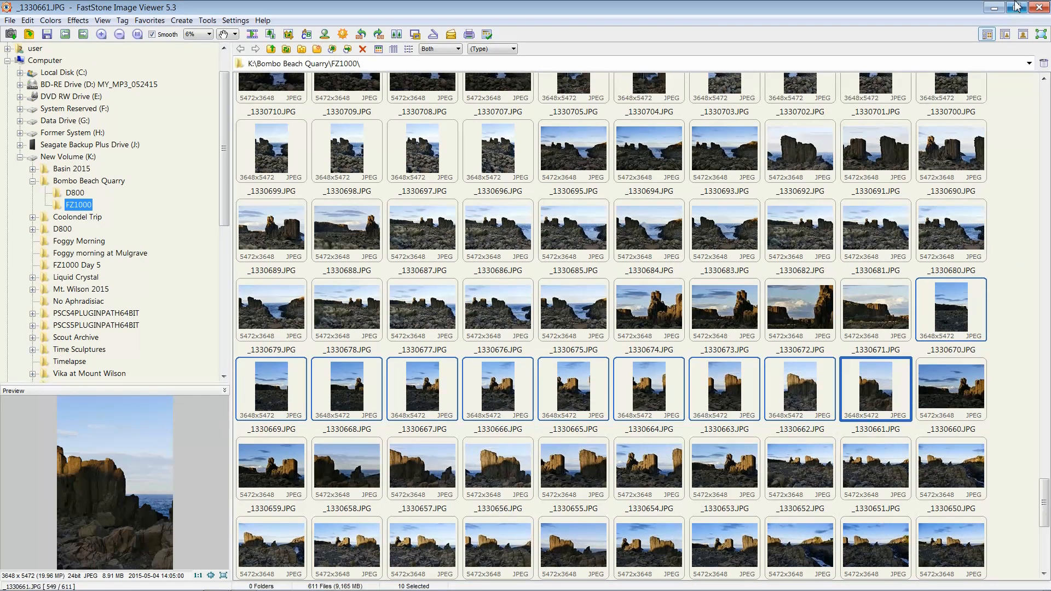
- Launch Image Composite Editor (ICE) from the Grafix folder on the desktop and close the folder window
left_click(995, 9)
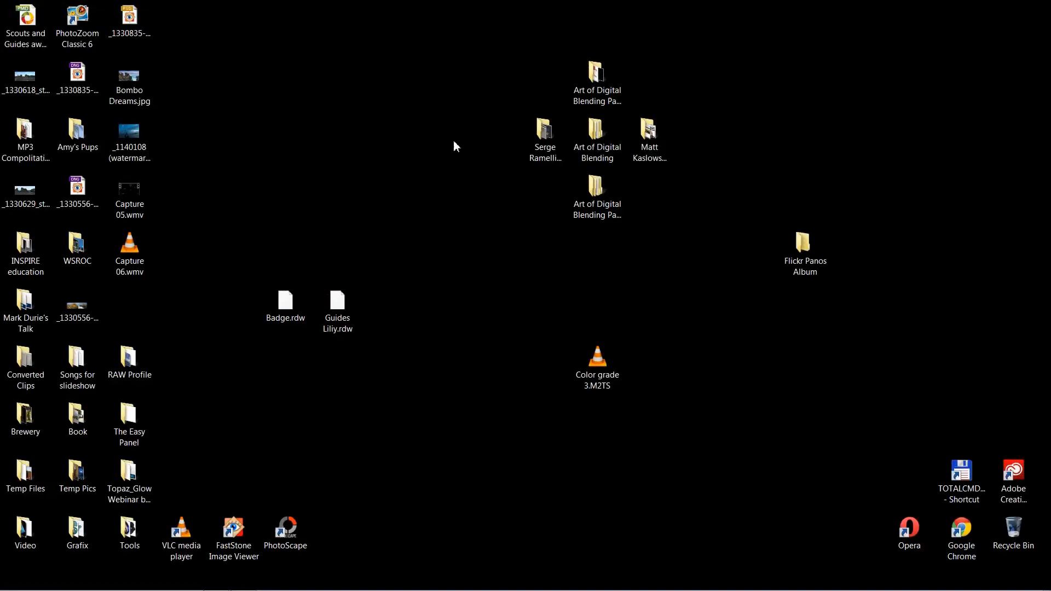
double_click(74, 529)
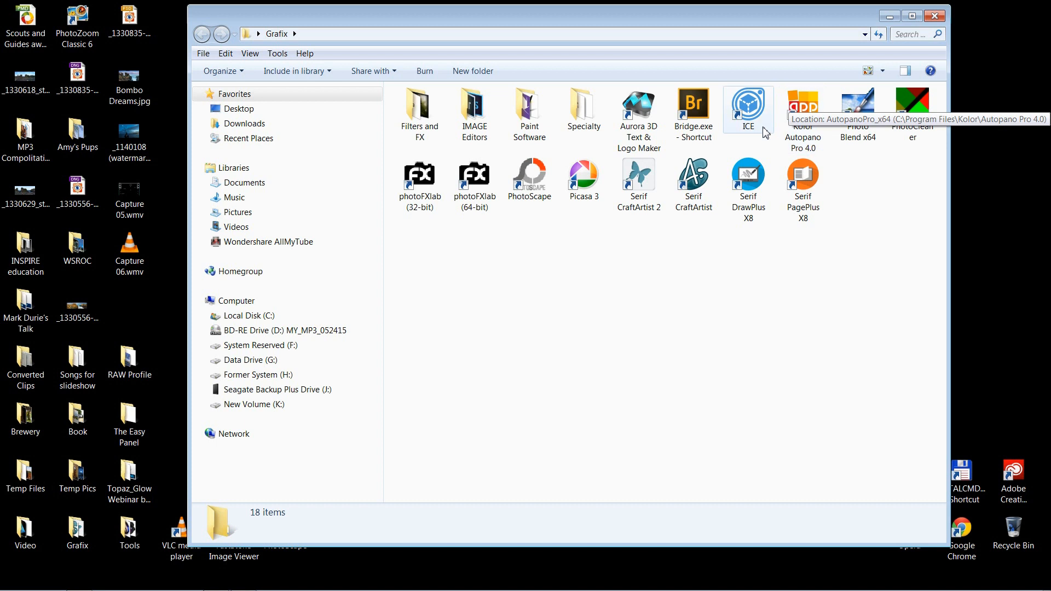
left_click(749, 114)
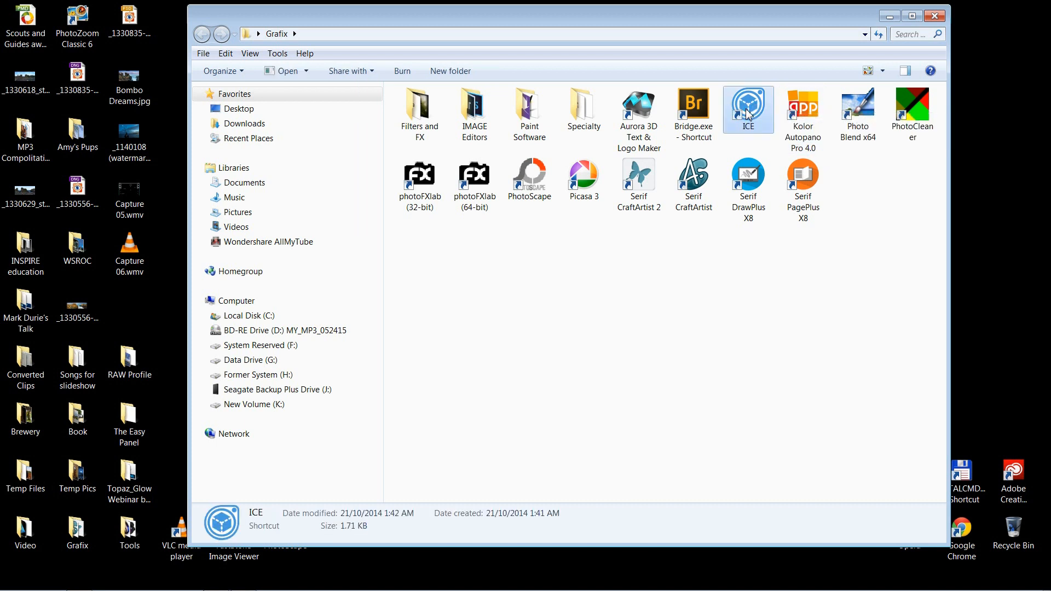
double_click(748, 113)
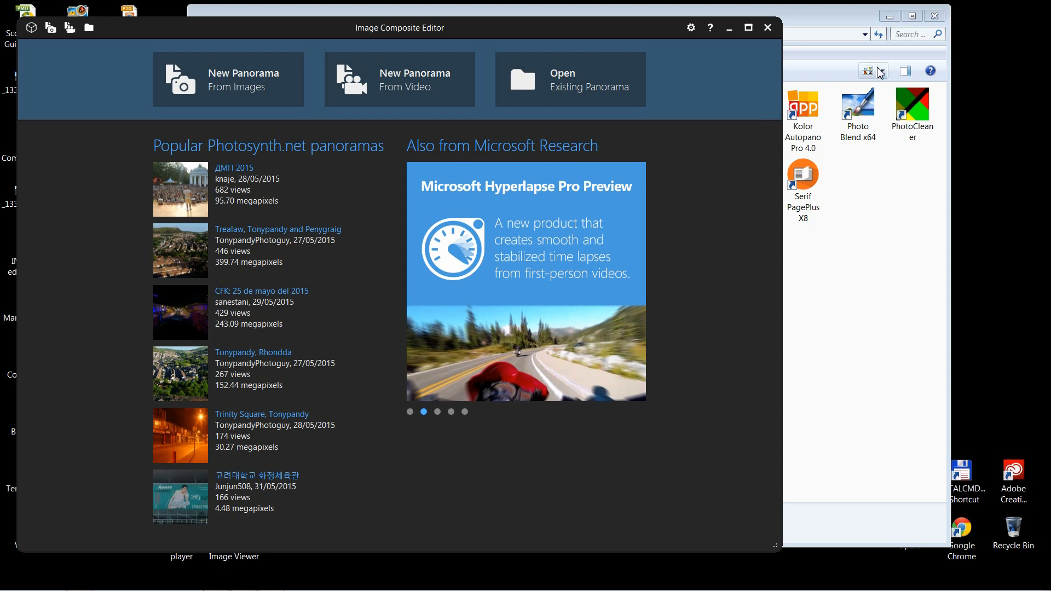
left_click(934, 17)
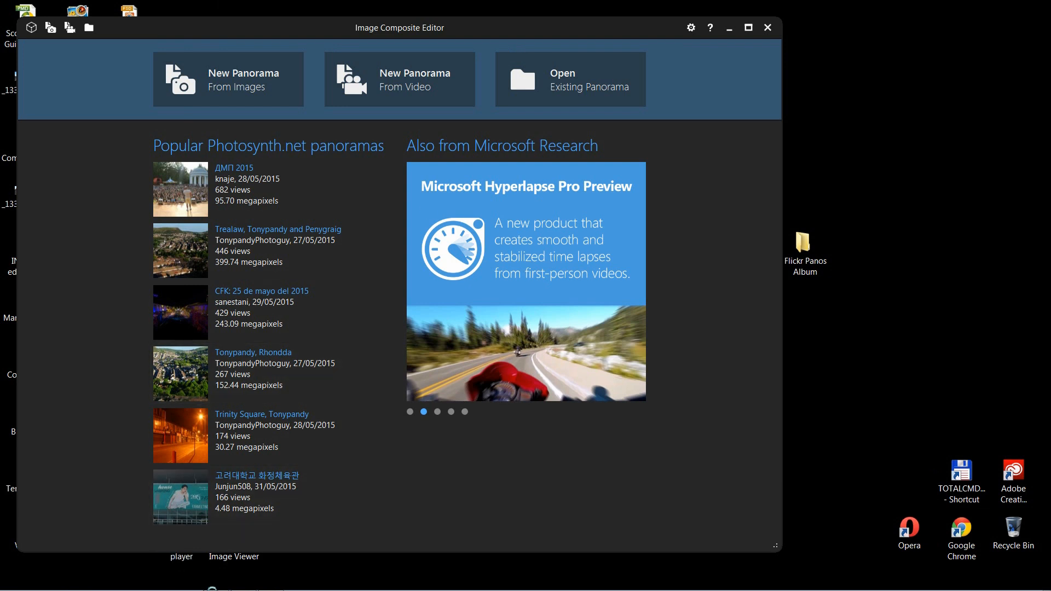
- Bring the ten selected photos from FastStone Image Viewer into Image Composite Editor as a new panorama from images
left_click(226, 584)
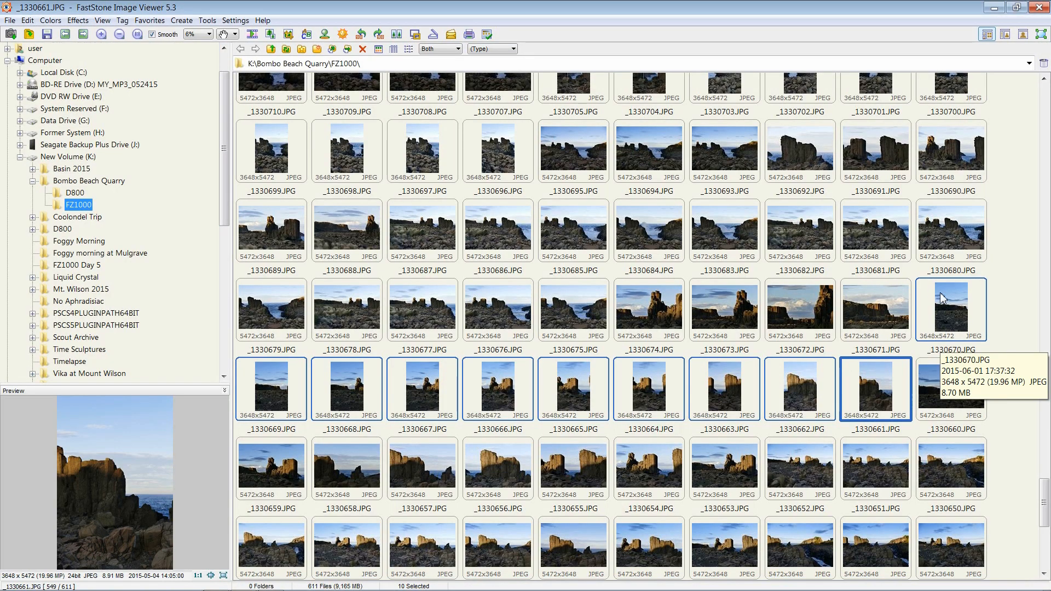
left_click(268, 381)
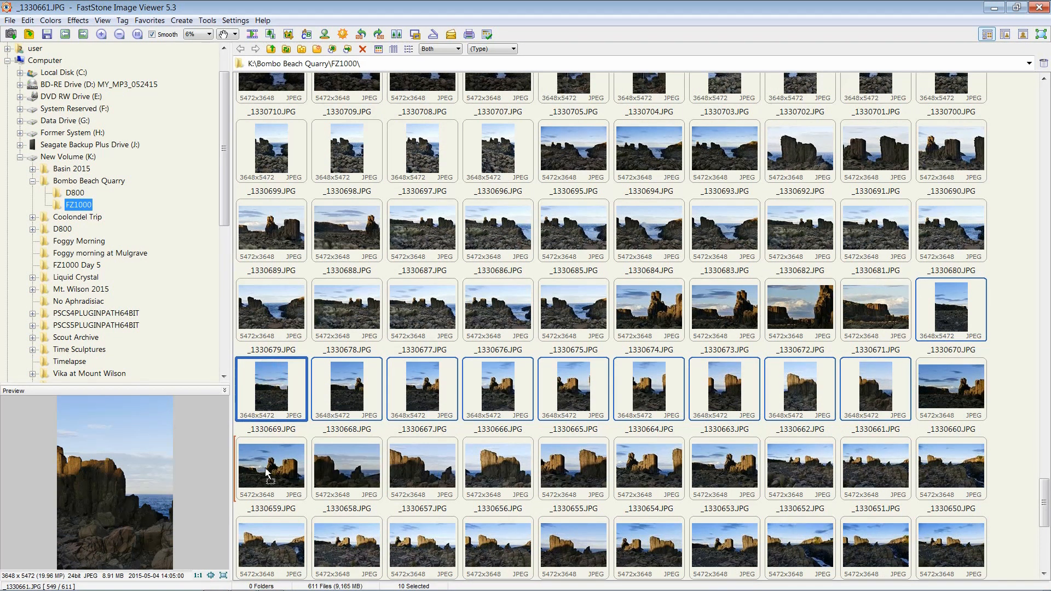
scroll(272, 456, "down", 1)
left_click_drag(272, 587, 249, 90)
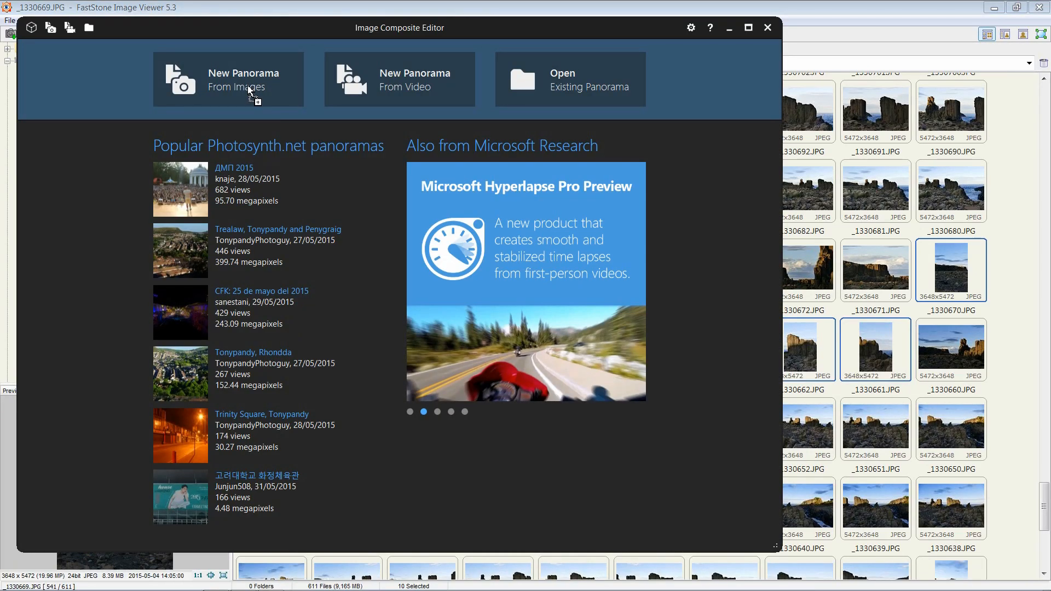
left_click_drag(249, 90, 247, 87)
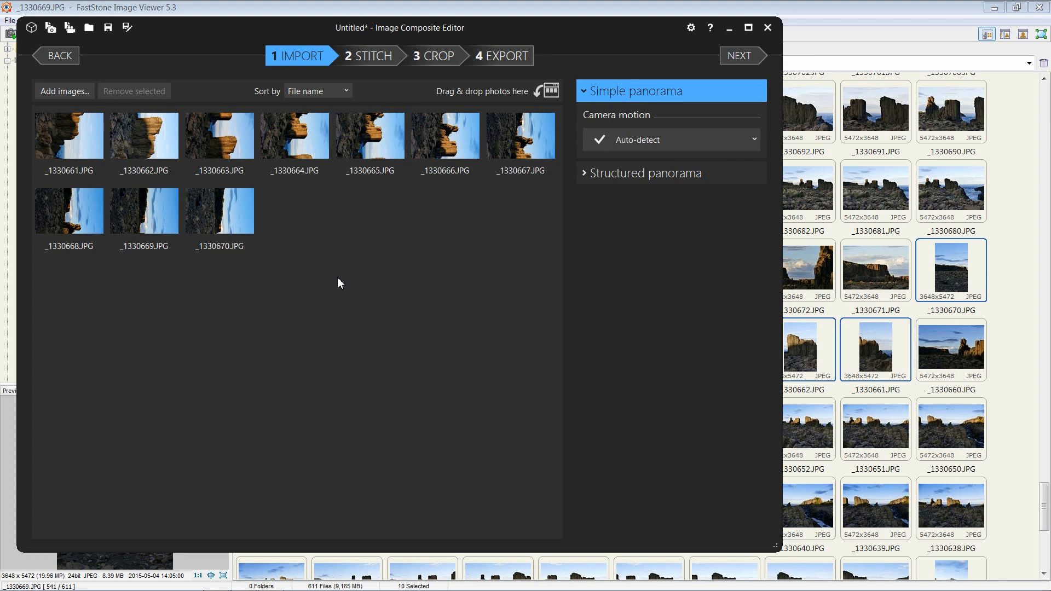
- Set the camera motion to Rotating motion and stitch the imported photos
left_click(614, 143)
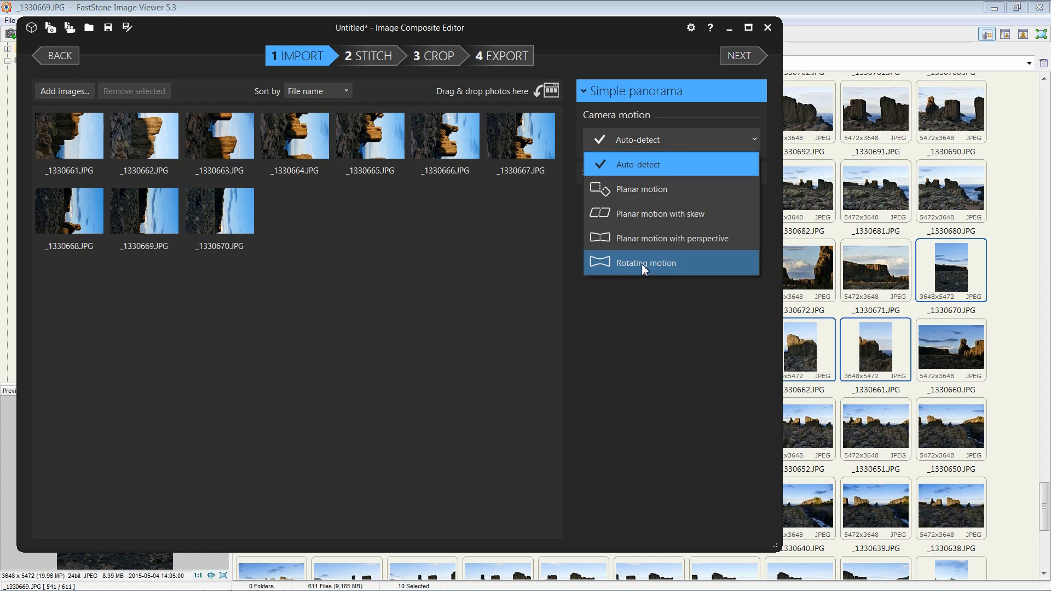
left_click(605, 263)
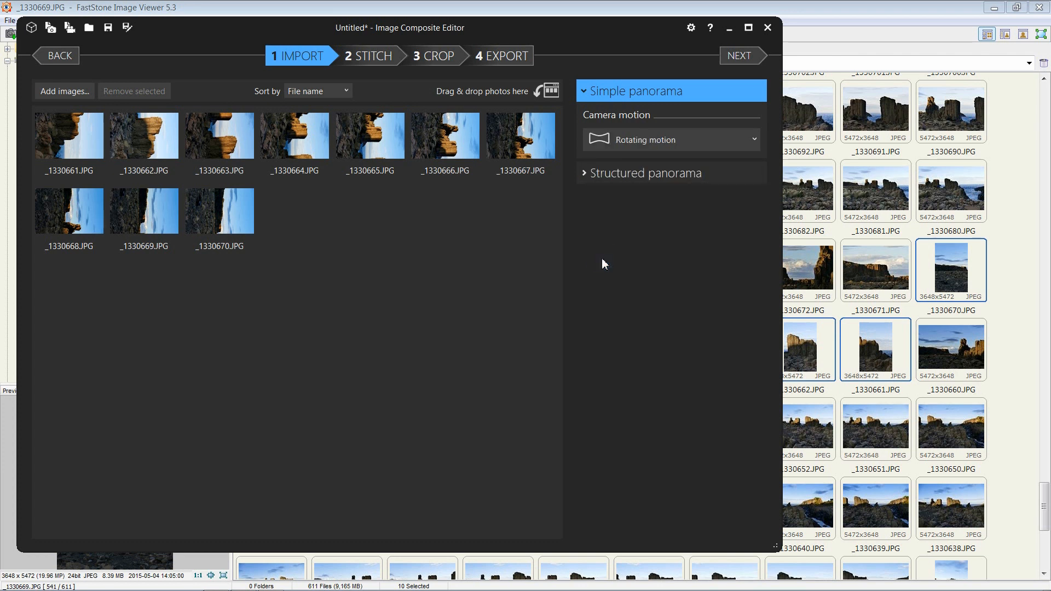
left_click(379, 61)
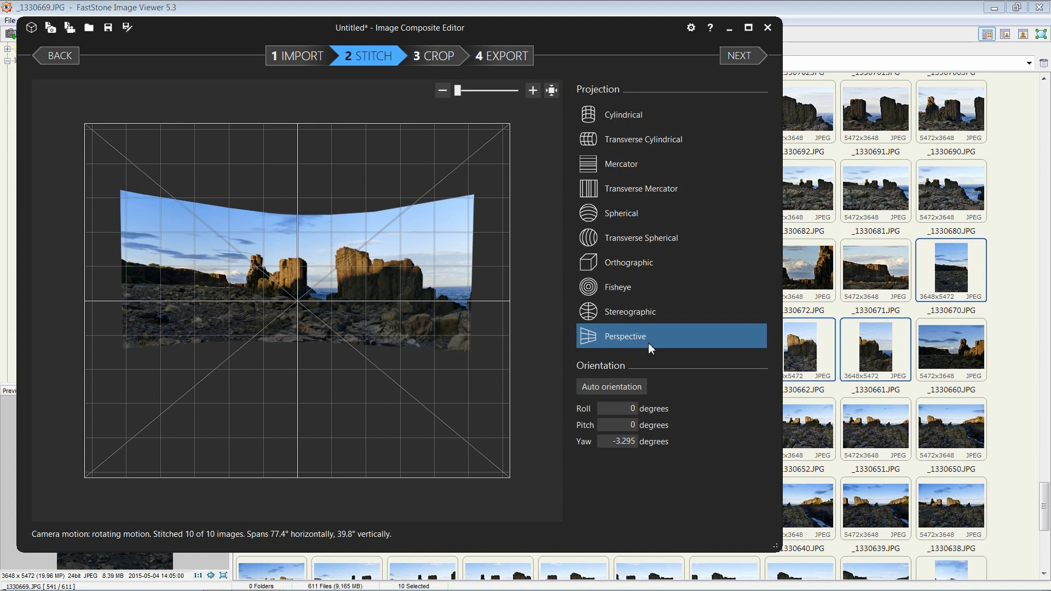
- Apply the Cylindrical projection and rotate the panorama slightly, to a roll of about 0.355 degrees
left_click(610, 111)
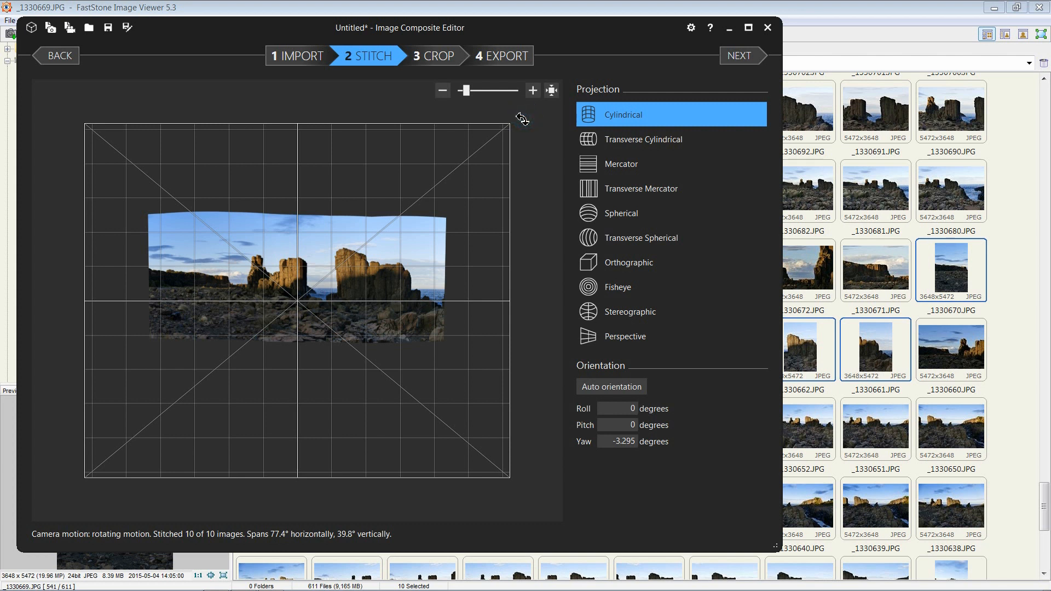
left_click_drag(521, 119, 524, 115)
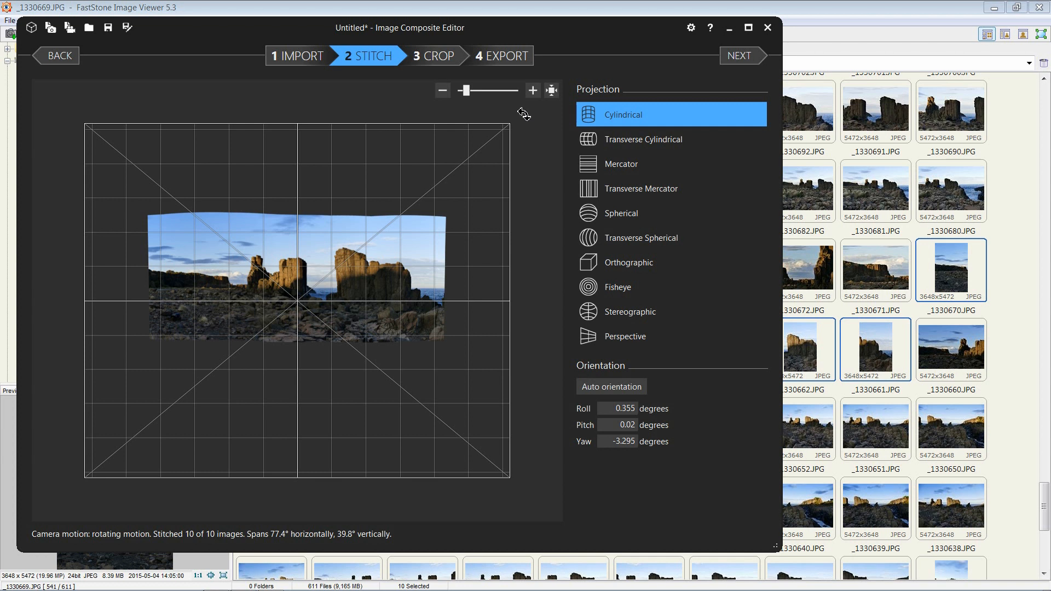
- Fill the panorama's missing edges with automatic image completion in the crop stage
left_click(438, 59)
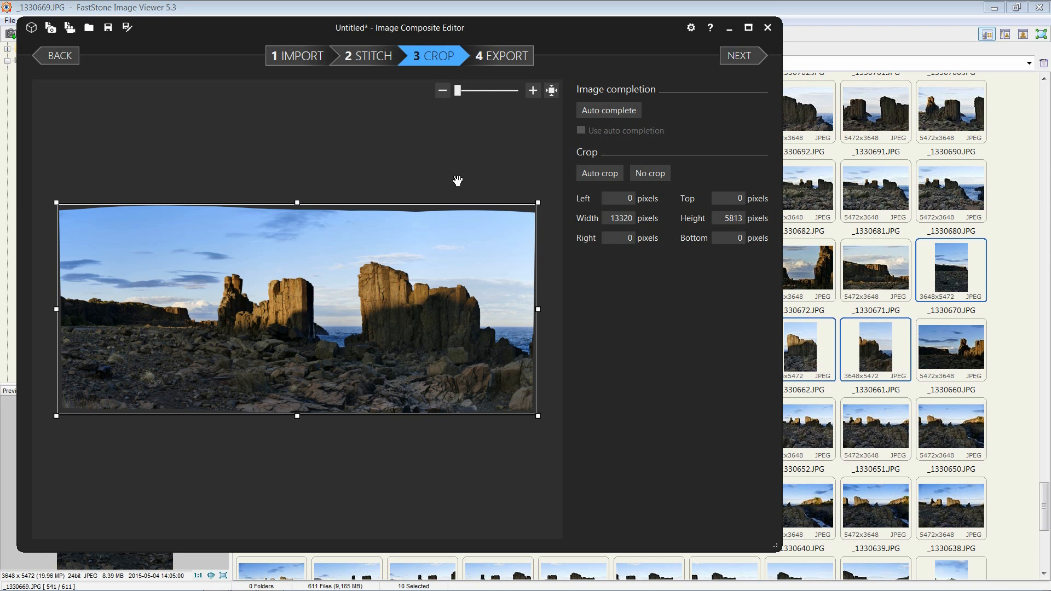
left_click(598, 115)
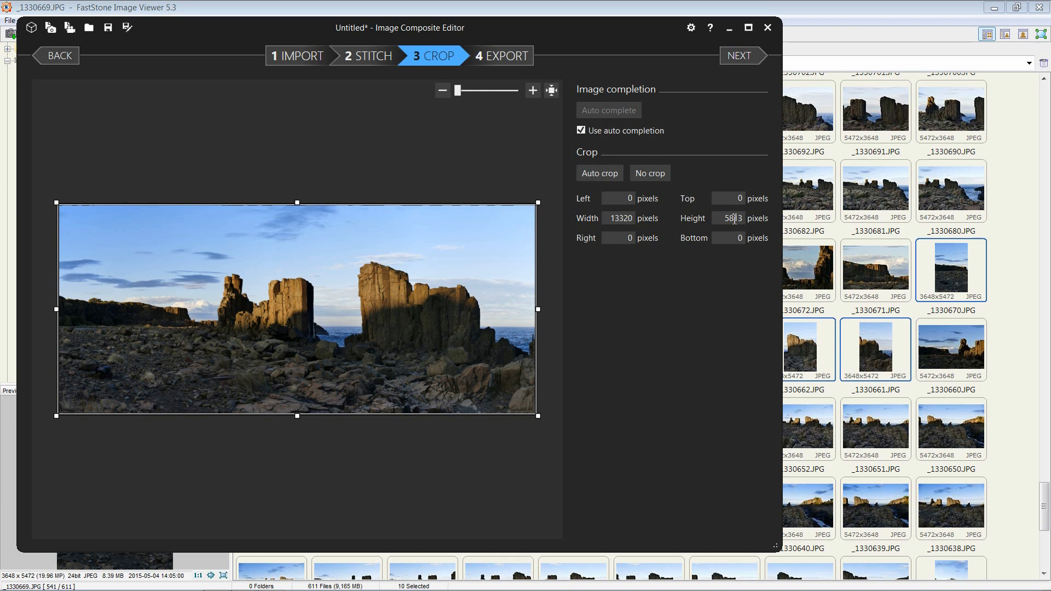
- Export the panorama to the Desktop as the JPEG _1330661_stitch.jpg, and close the editor, discarding the unsaved project
left_click(513, 57)
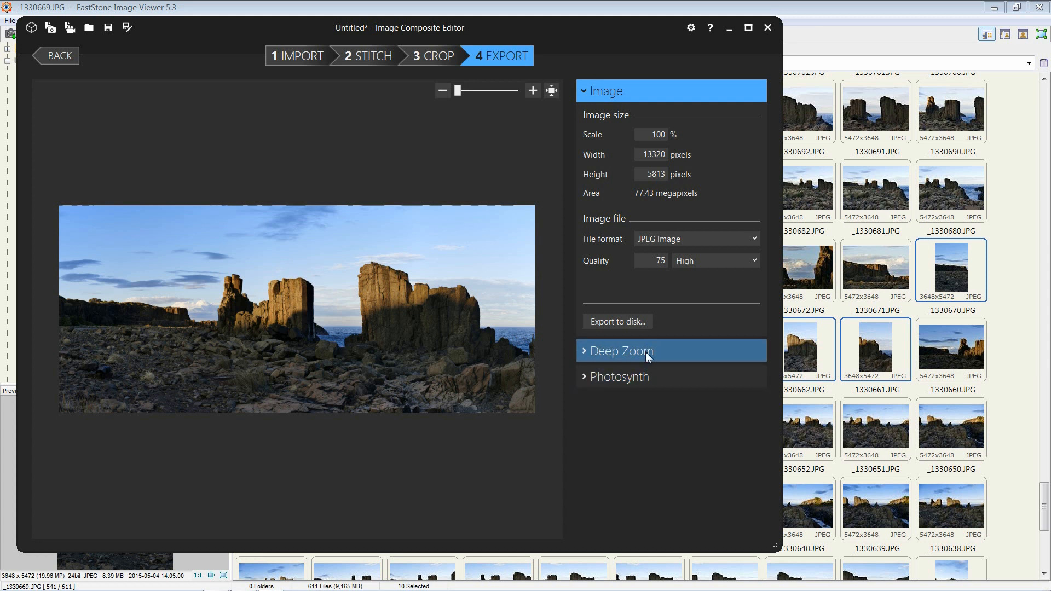
left_click(619, 321)
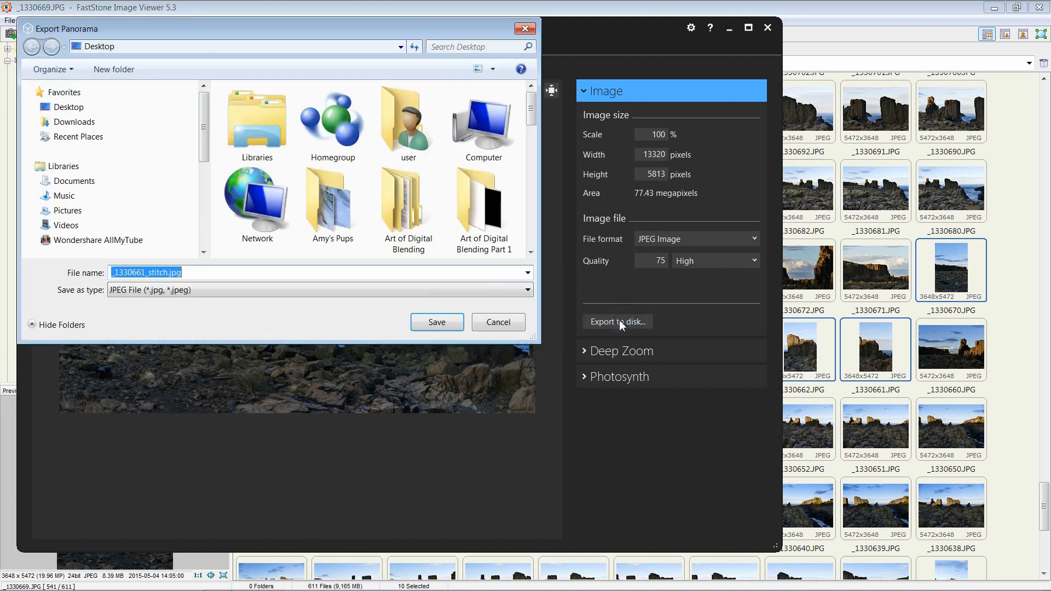
left_click(75, 107)
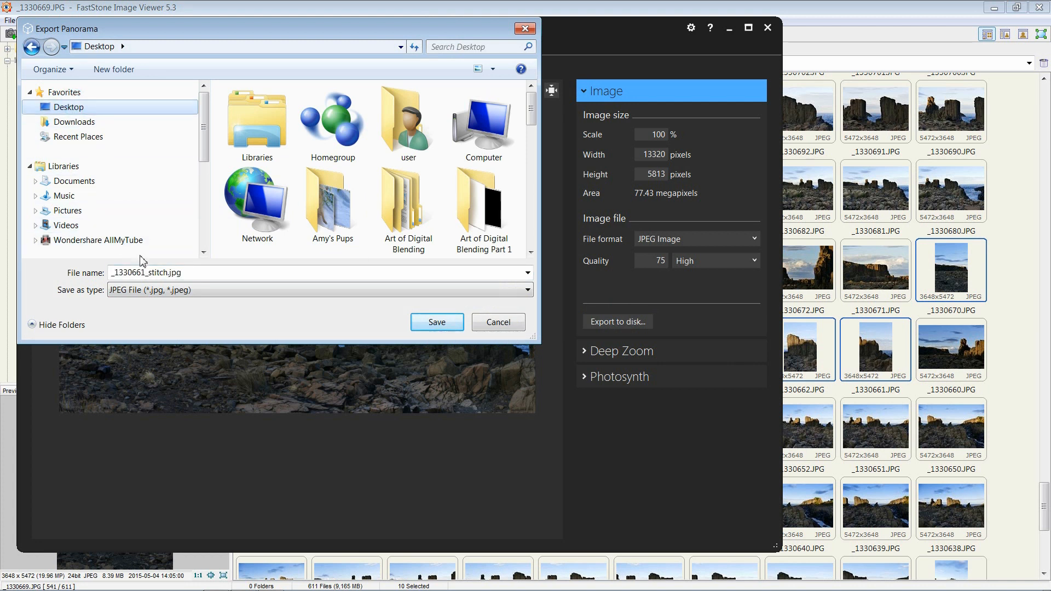
left_click(448, 323)
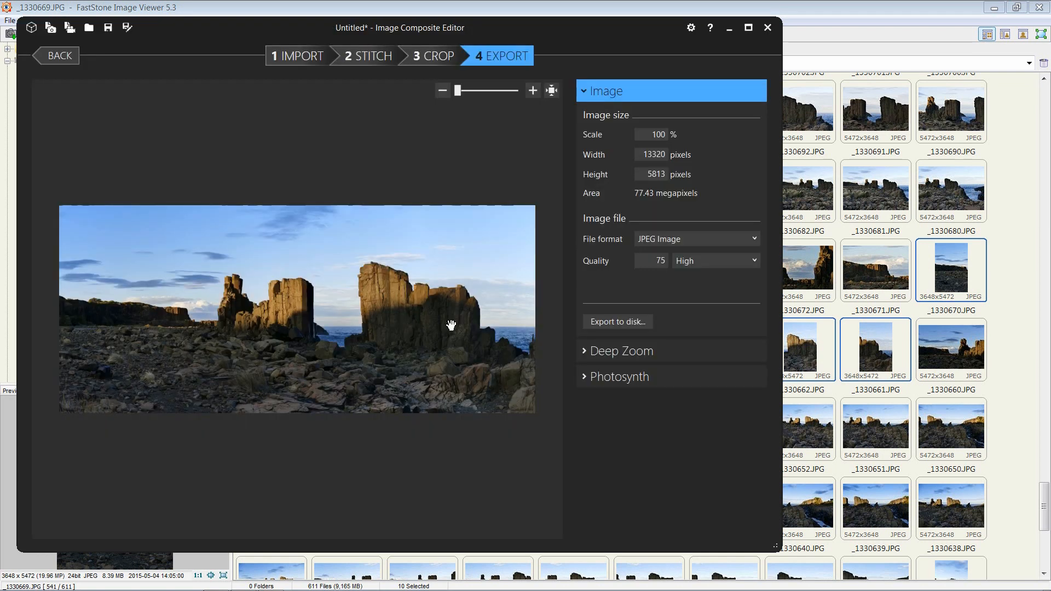
left_click(766, 30)
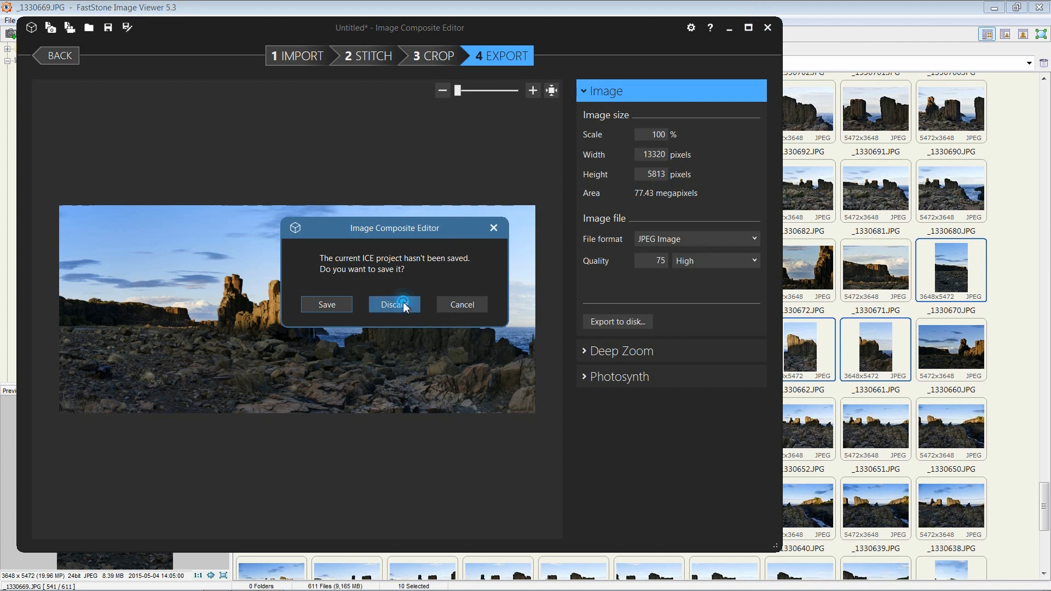
left_click(404, 305)
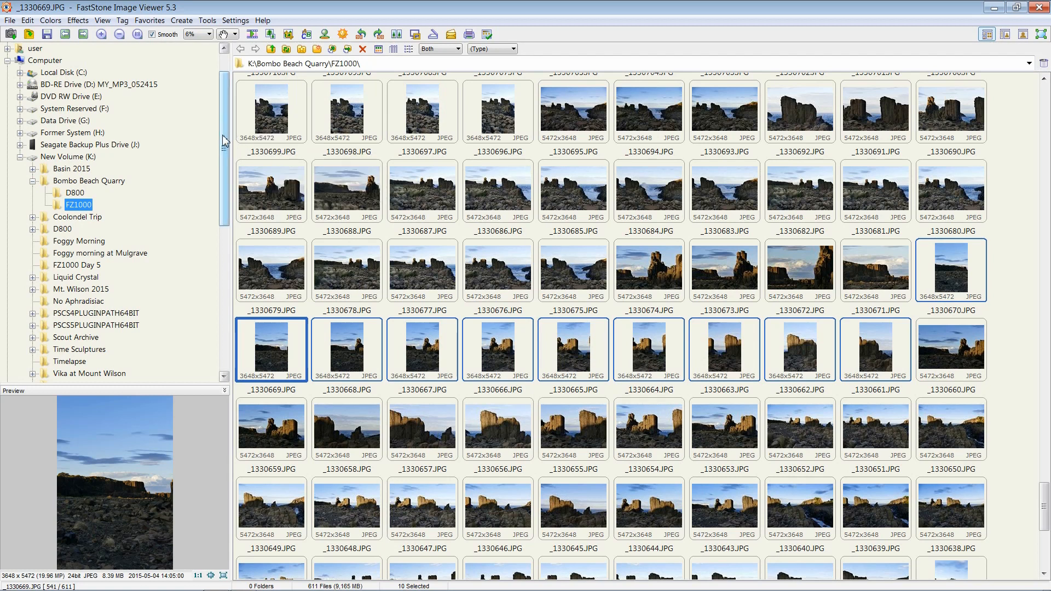
- Browse to the Desktop folder in FastStone Image Viewer and view _1330661_stitch.jpg full screen
scroll(224, 135, "up", 1)
left_click(29, 49)
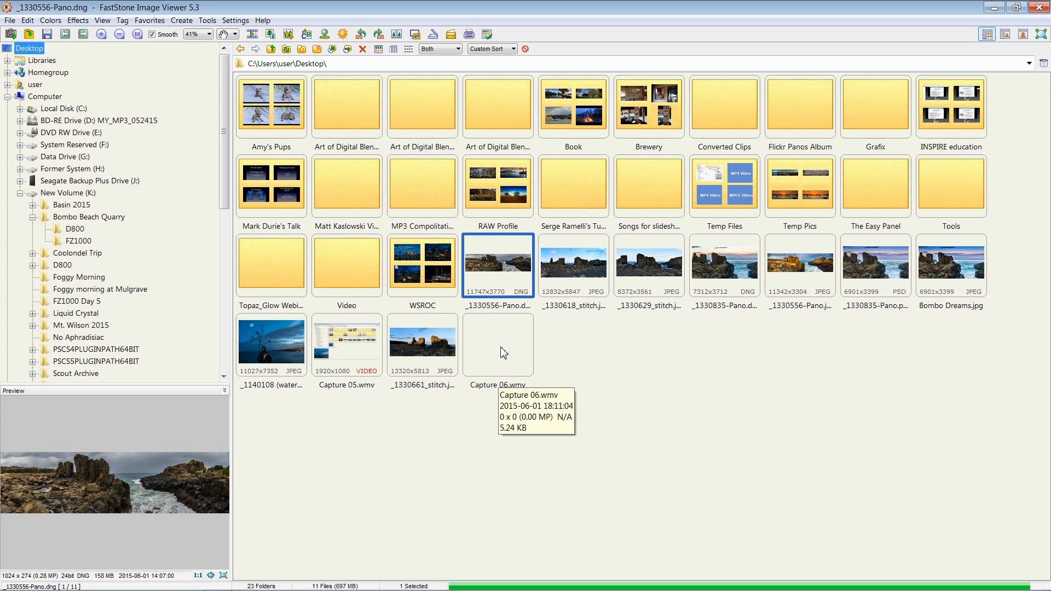
left_click(430, 348)
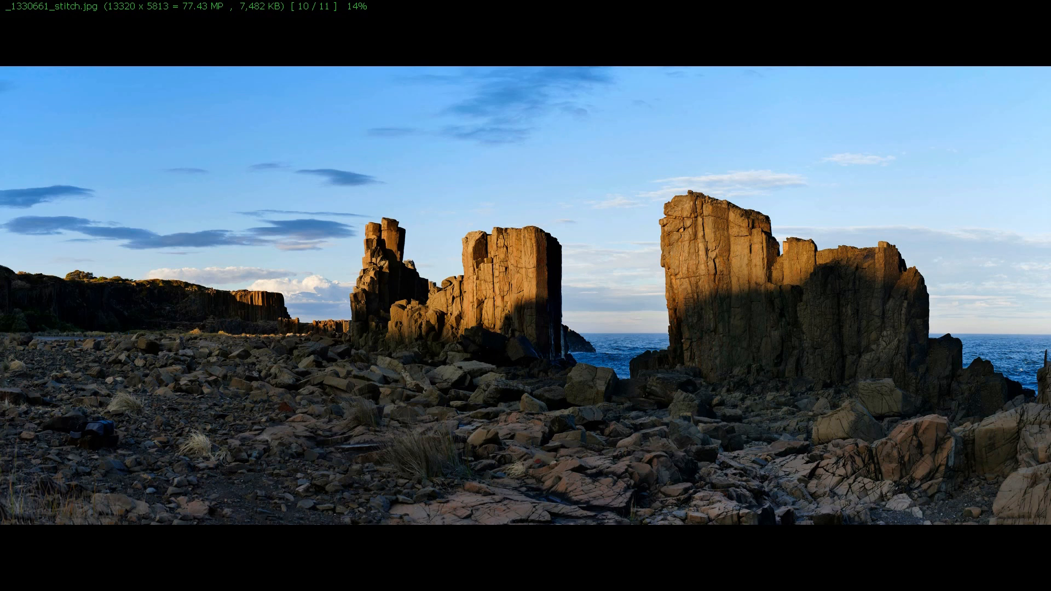
left_click(505, 278)
- Send the stitched panorama to Photoshop as the external editor and fit it to the screen
right_click(413, 208)
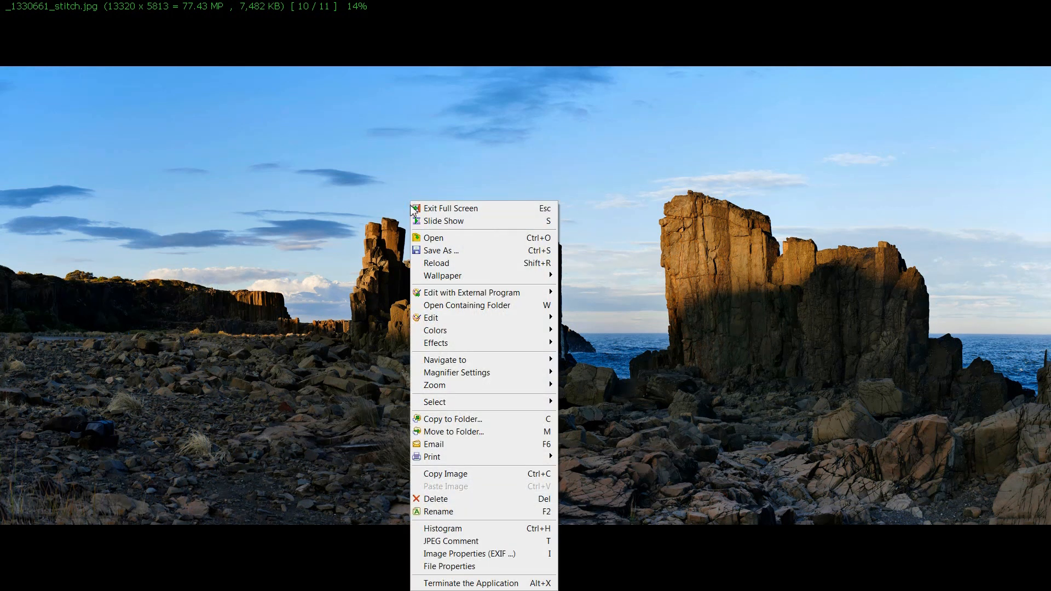
mouse_move(477, 298)
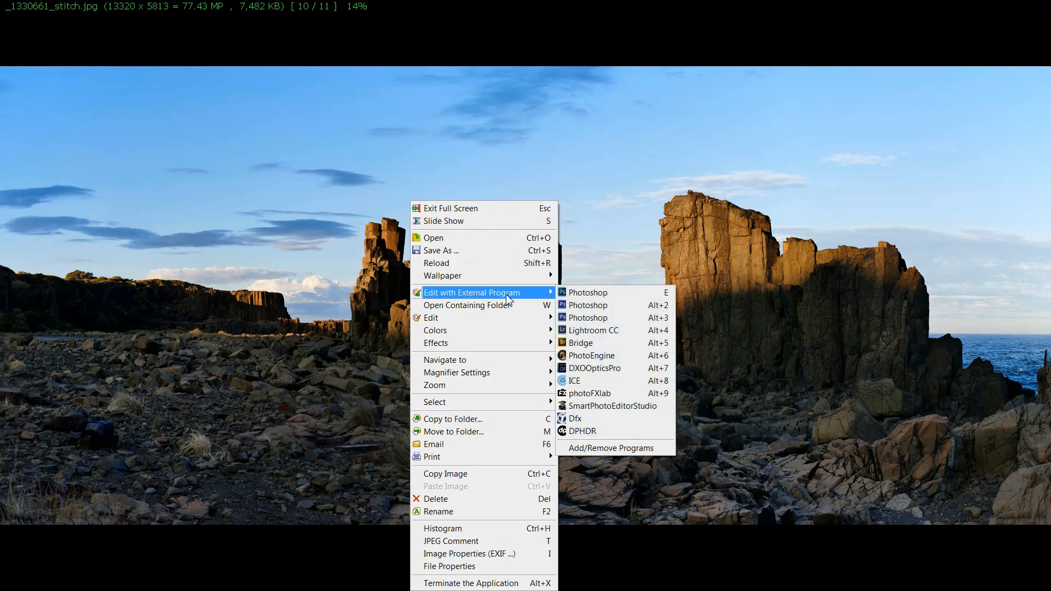
left_click(667, 294)
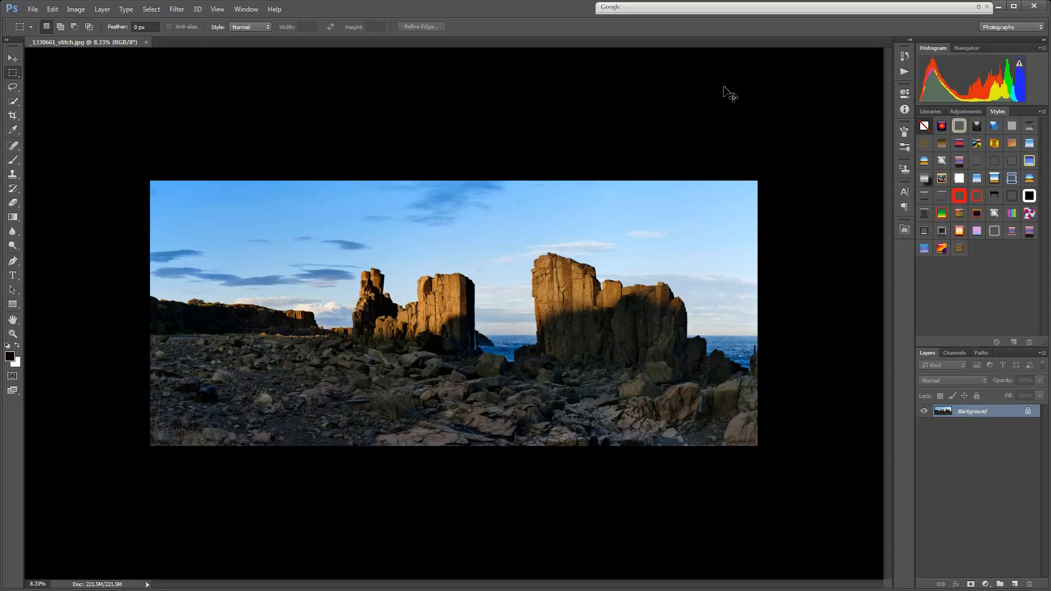
key("ctrl+0")
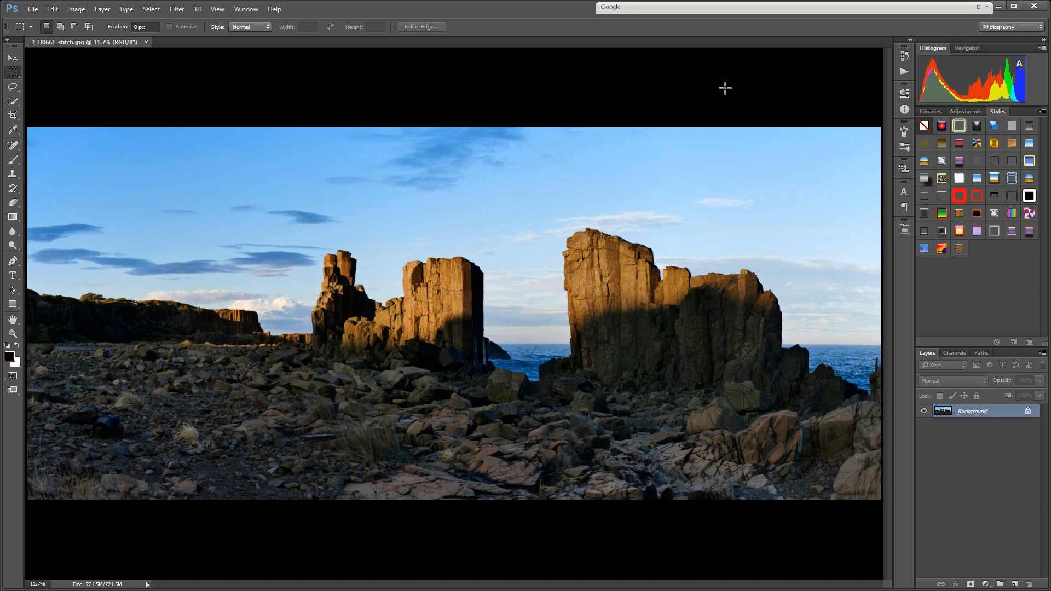
- Duplicate the Background layer and open the Camera Raw filter, briefly switching it to full screen and back
key("ctrl+j")
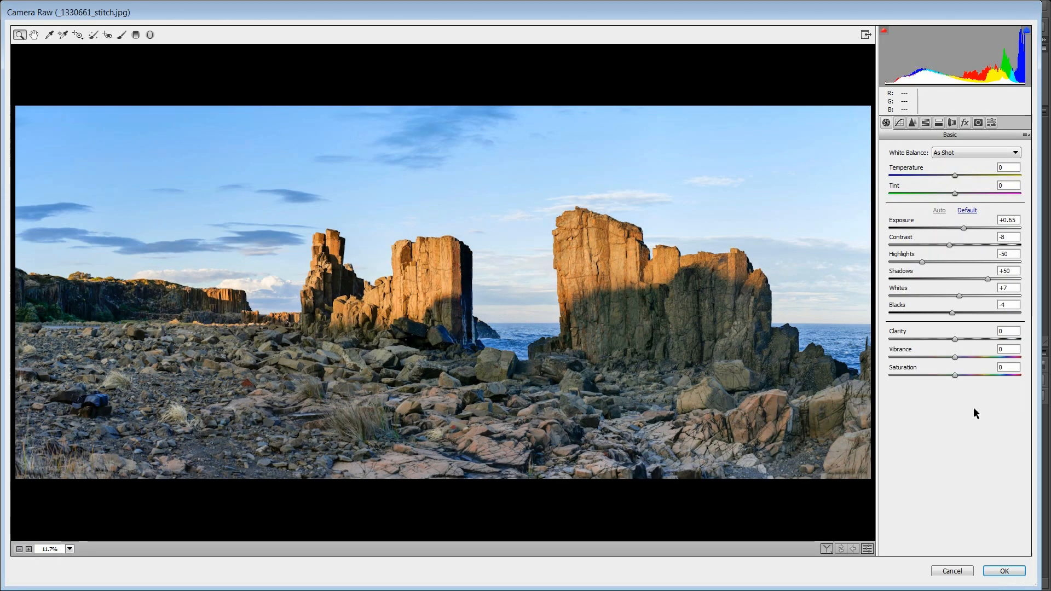
left_click(865, 34)
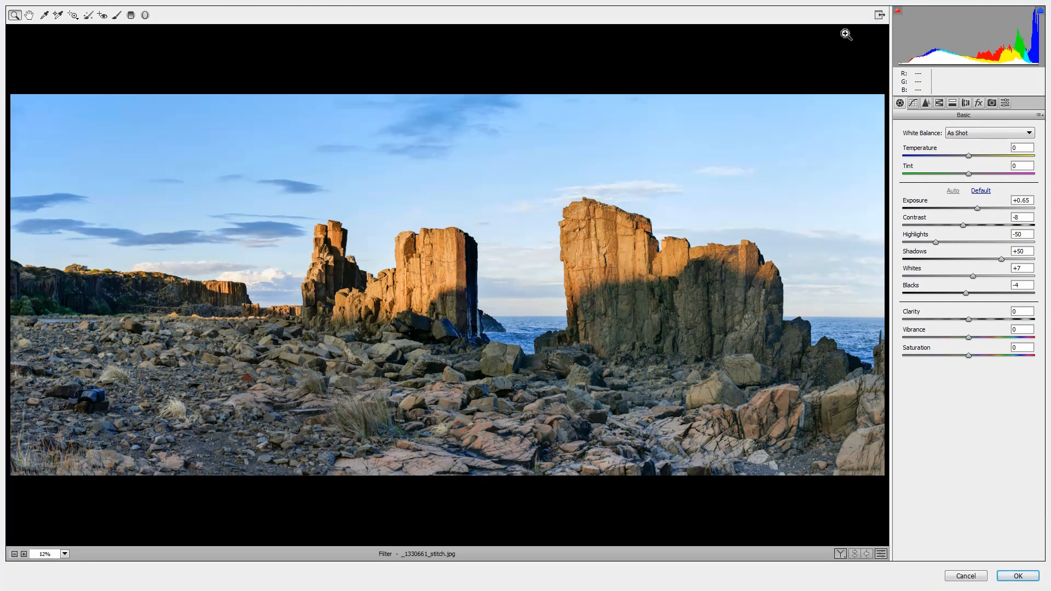
left_click(880, 16)
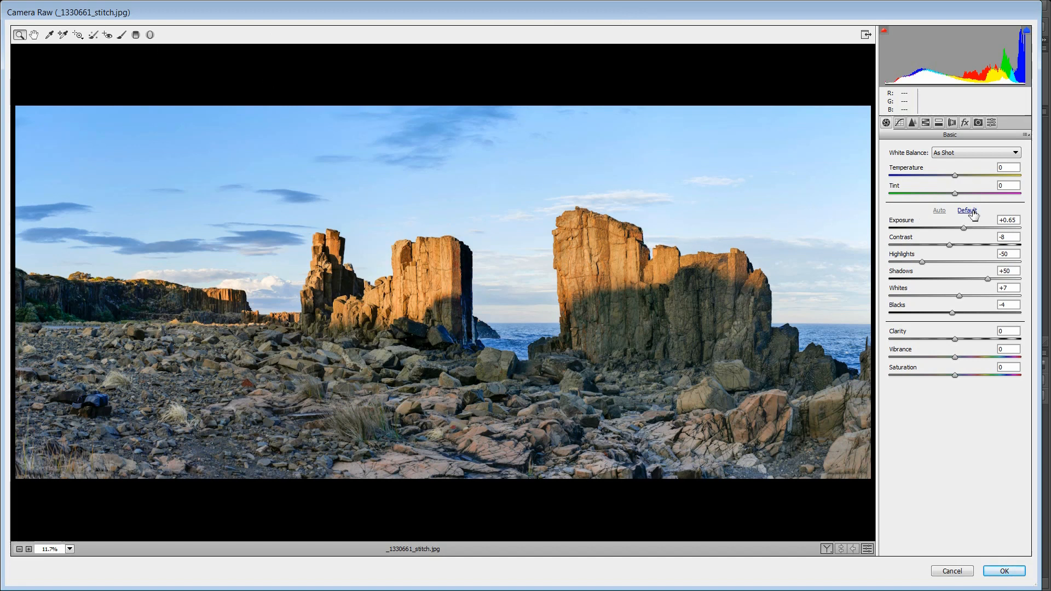
- Reset the Basic tone settings to their defaults, and set Highlights to -100 and Shadows to +20
left_click(969, 211)
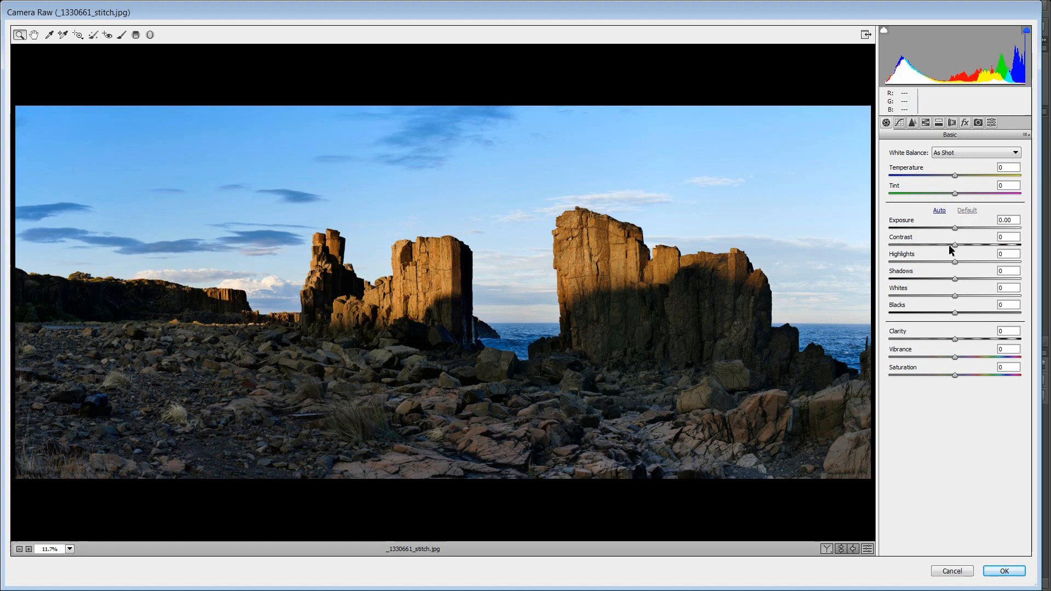
left_click_drag(957, 263, 863, 266)
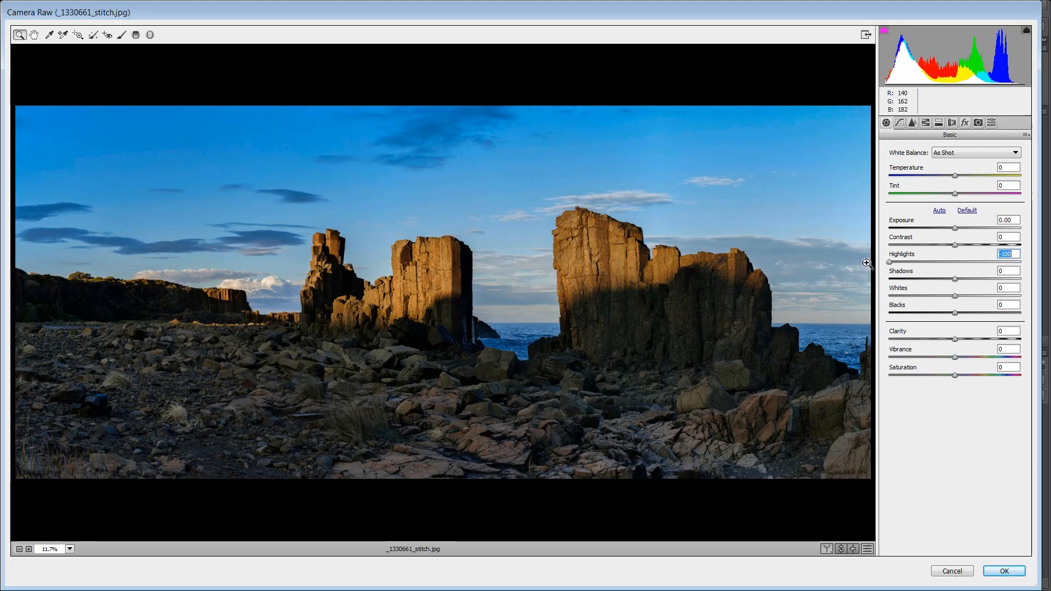
left_click_drag(953, 274, 961, 274)
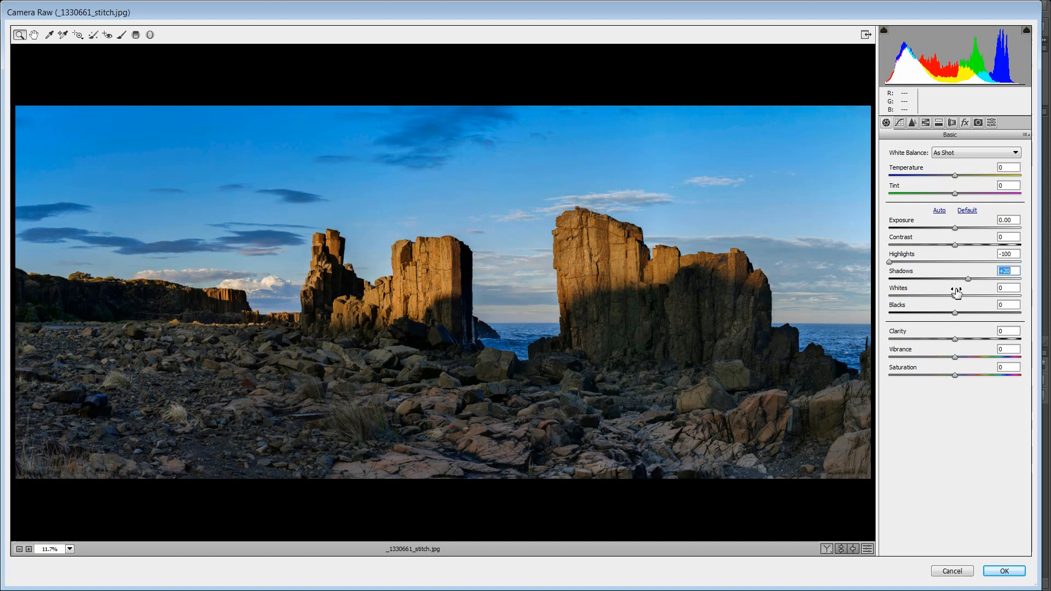
- Set the panorama's Clarity to +52 and Vibrance to +40
left_click(954, 334)
left_click_drag(955, 335, 984, 330)
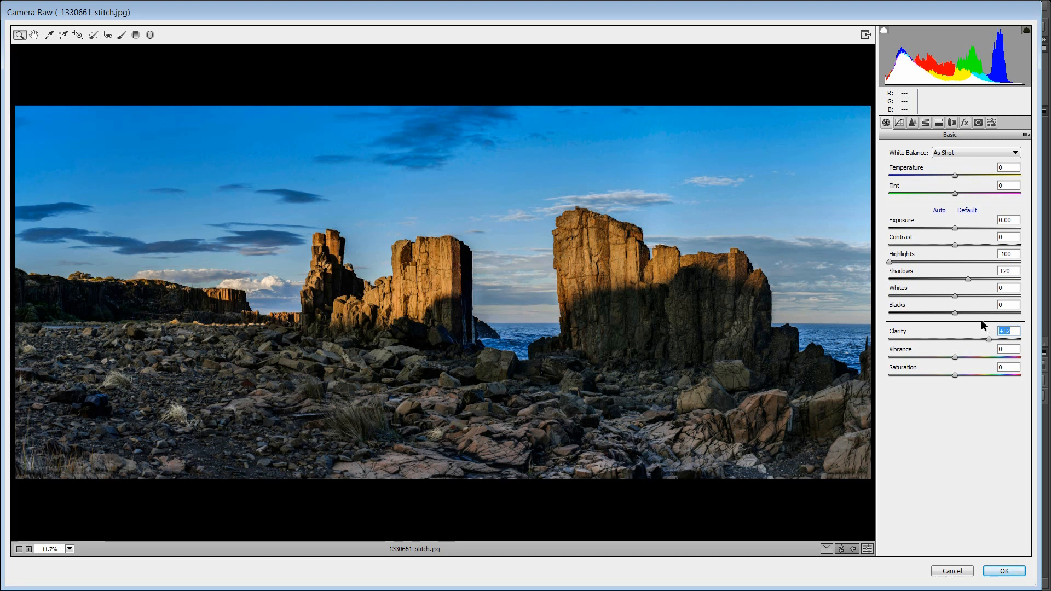
left_click_drag(954, 354, 978, 347)
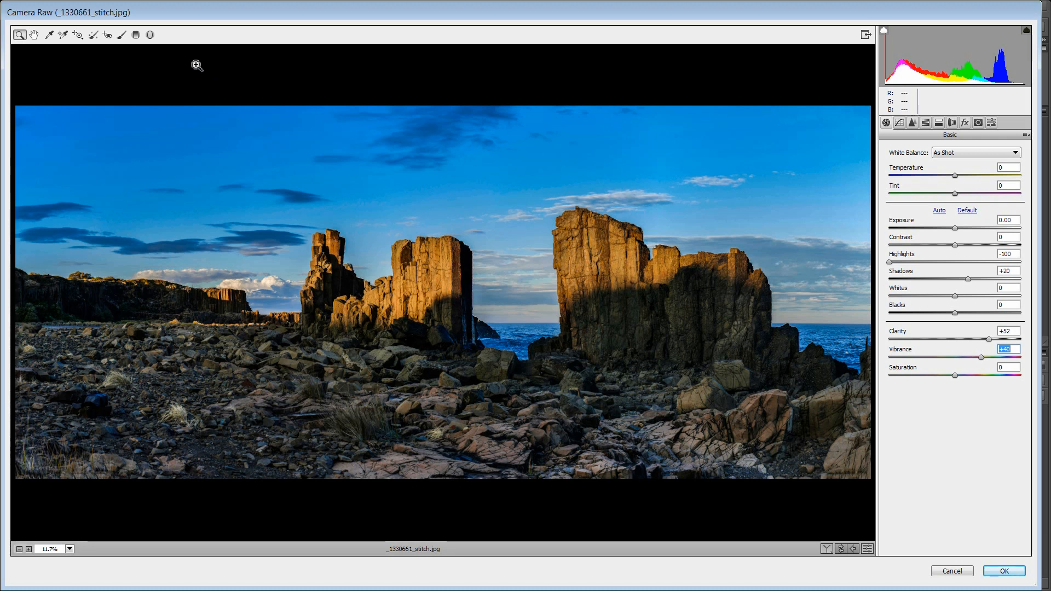
- Set up the Adjustment Brush with Temperature +16 and Exposure +0.95, clearing its previous values
left_click(123, 35)
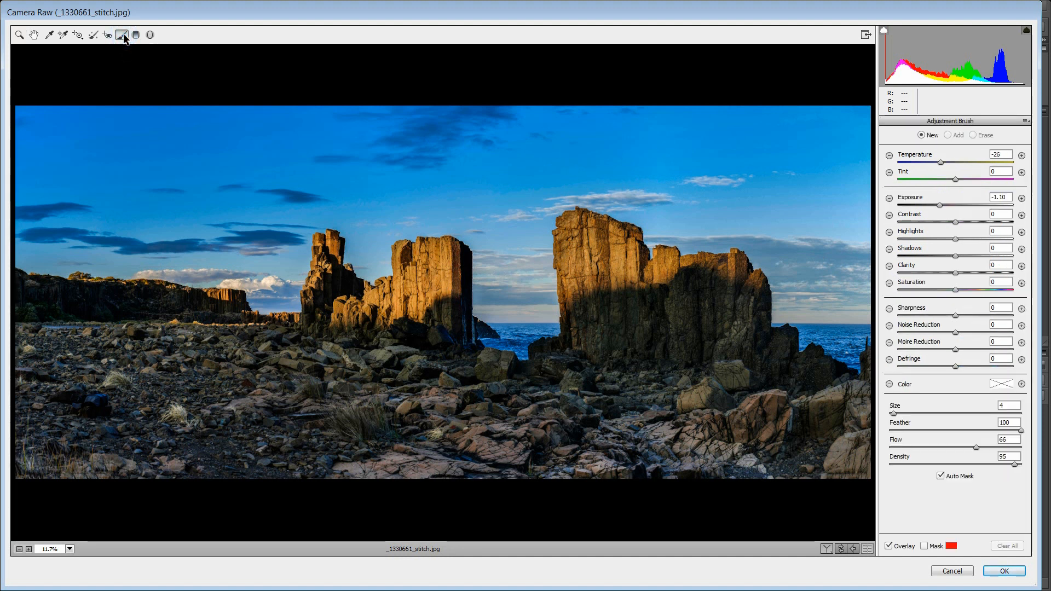
double_click(941, 161)
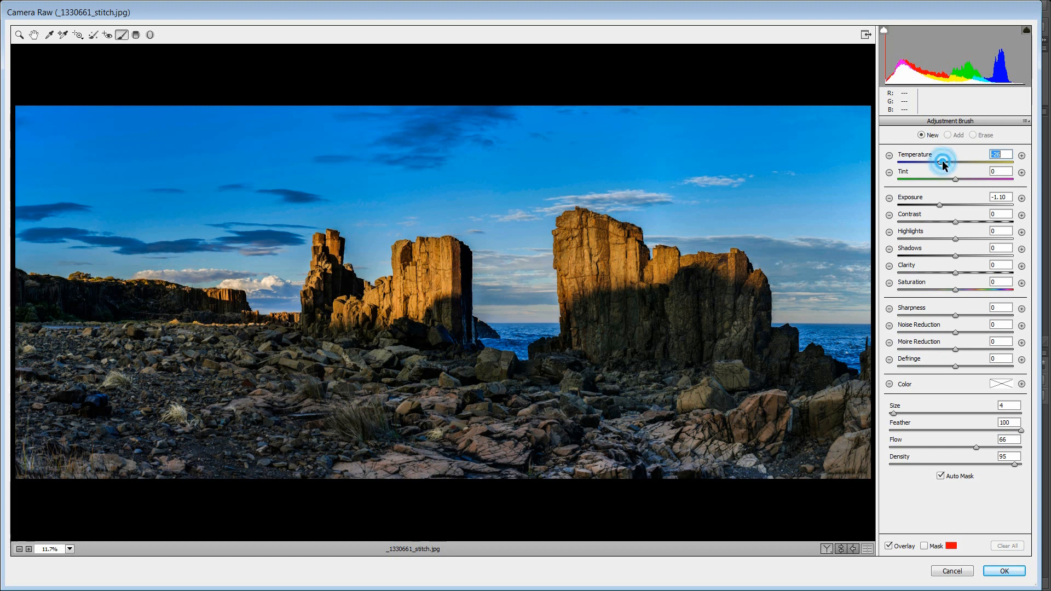
double_click(939, 205)
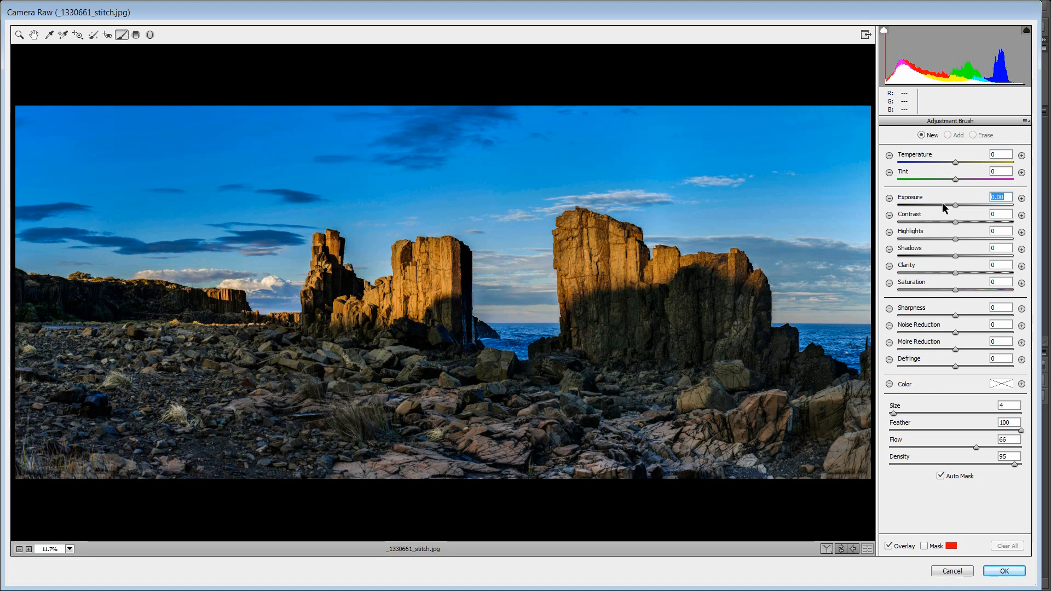
left_click_drag(955, 163, 961, 163)
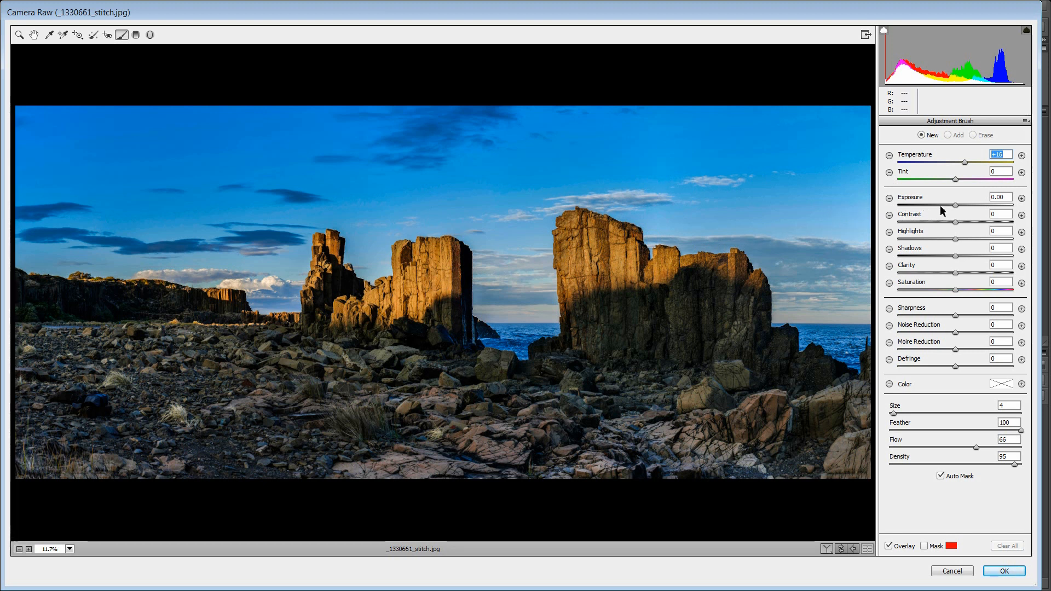
left_click_drag(958, 201, 963, 205)
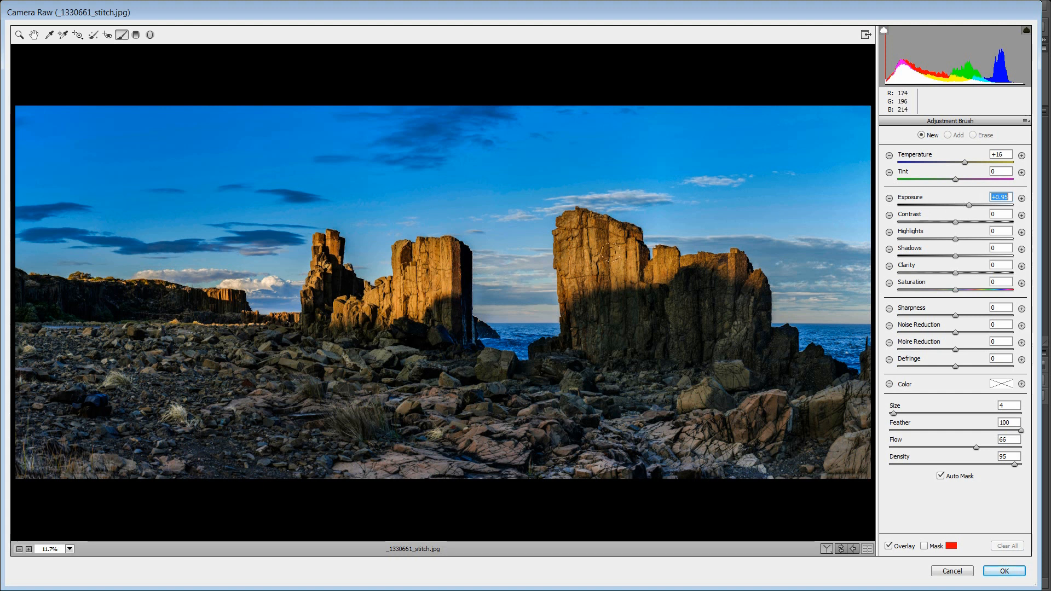
- Brush the warm, brighter adjustment over the sunlit middle rock stack, and toggle the brush effect off and on to compare
left_click_drag(453, 241, 434, 311)
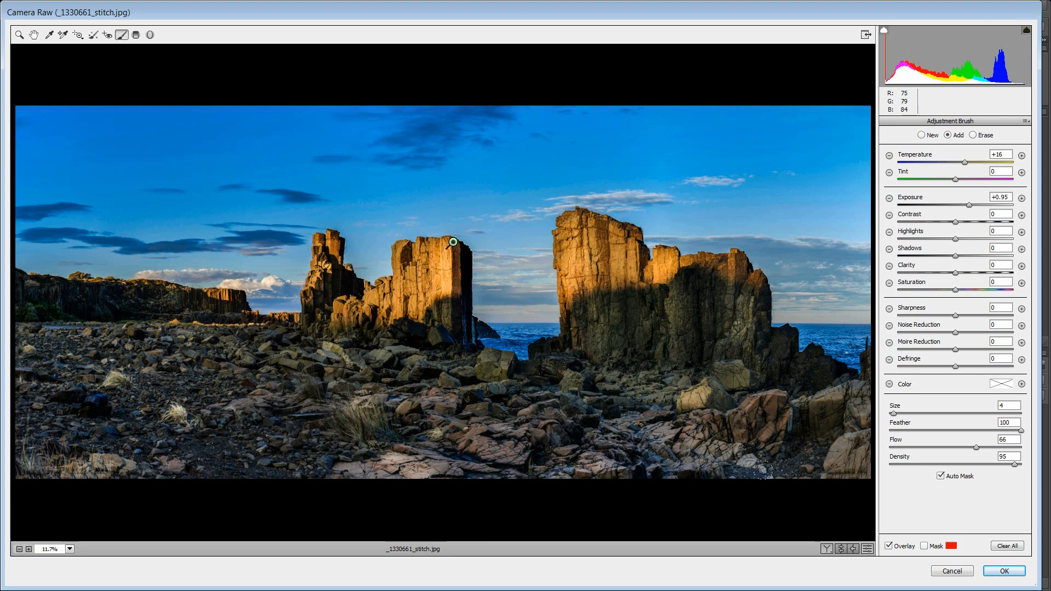
left_click(868, 549)
left_click(868, 549)
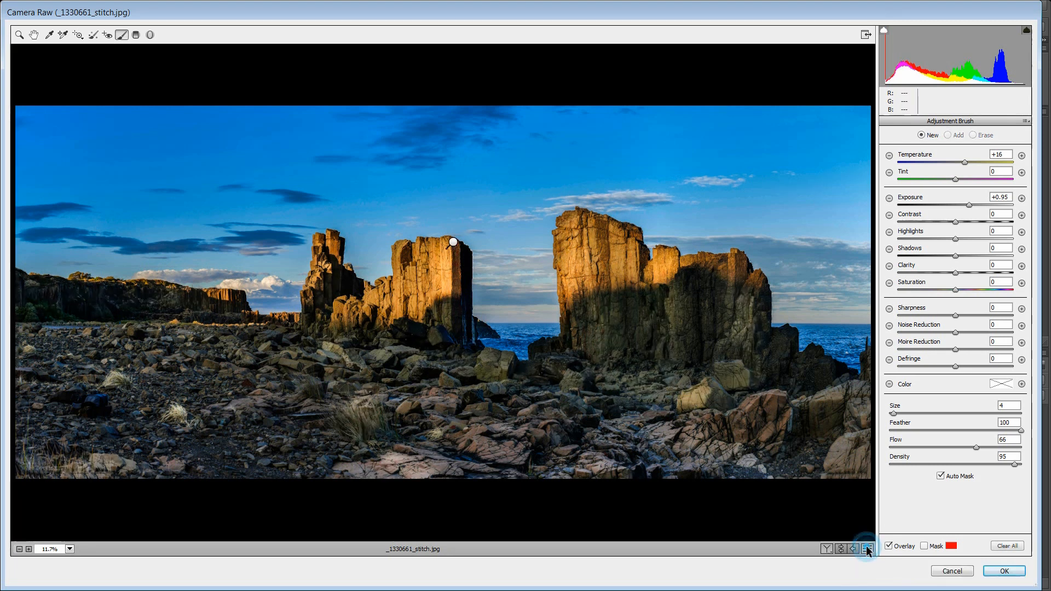
left_click(867, 549)
left_click(867, 548)
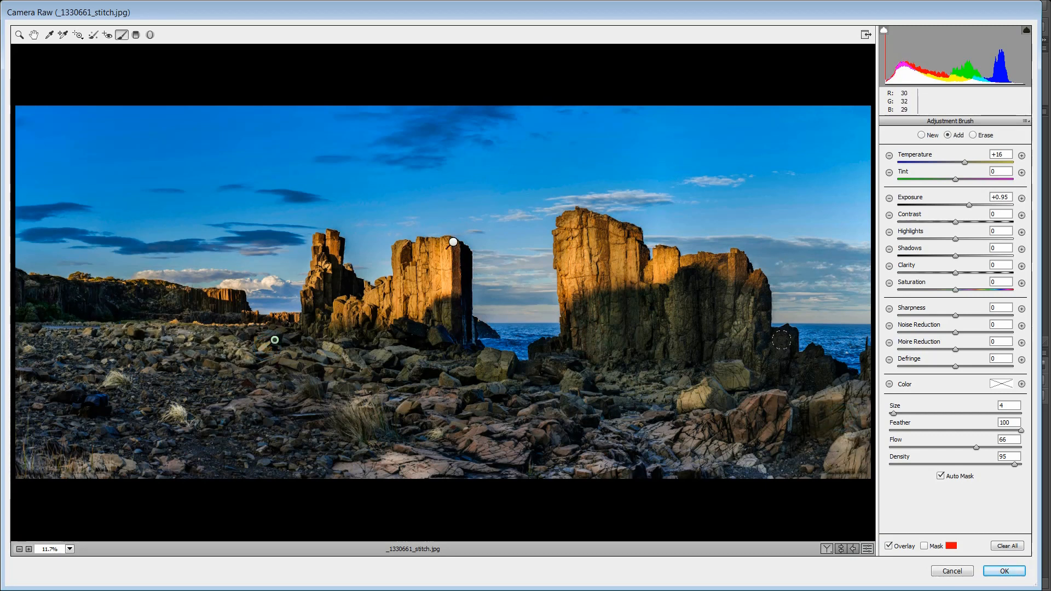
- Brush the same adjustment over the distant cliff and the rocks below it, and leave the Adjustment Brush
left_click_drag(186, 308, 11, 298)
left_click_drag(45, 345, 119, 334)
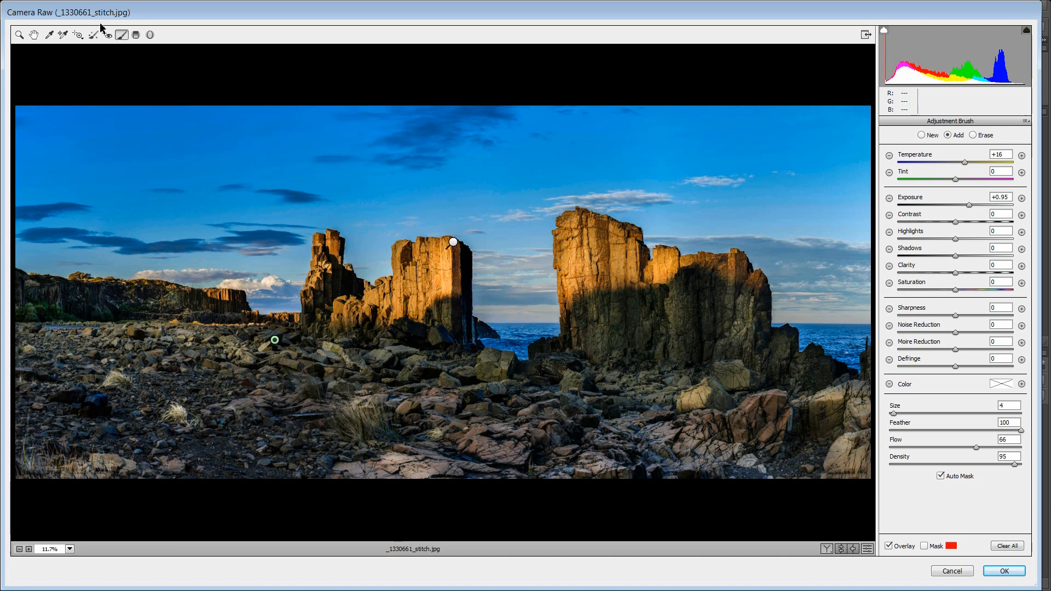
left_click(35, 36)
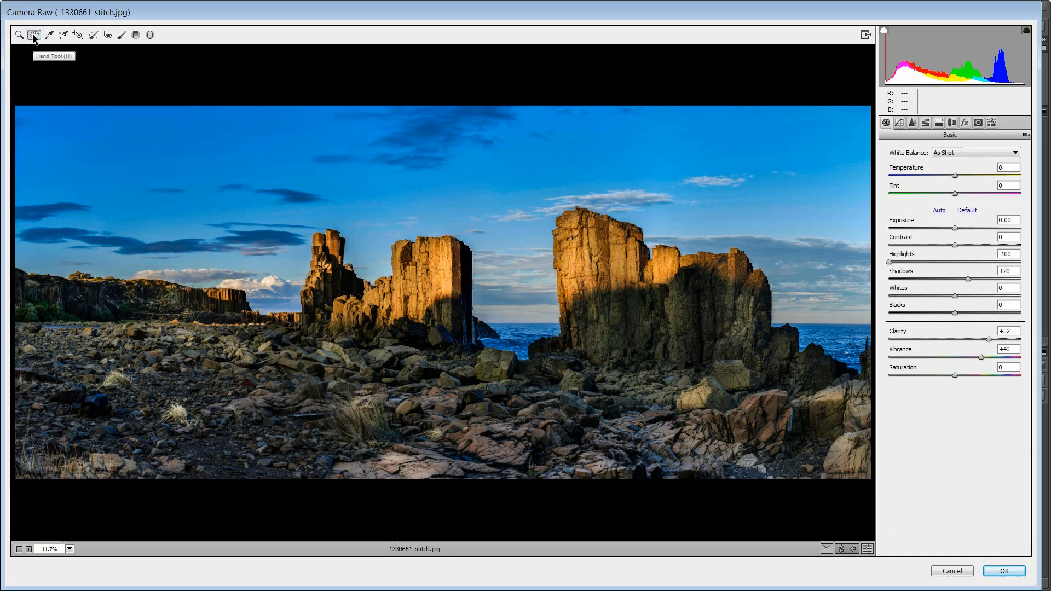
- Set up the Graduated Filter with Temperature -16 and Exposure -1.00
left_click(136, 36)
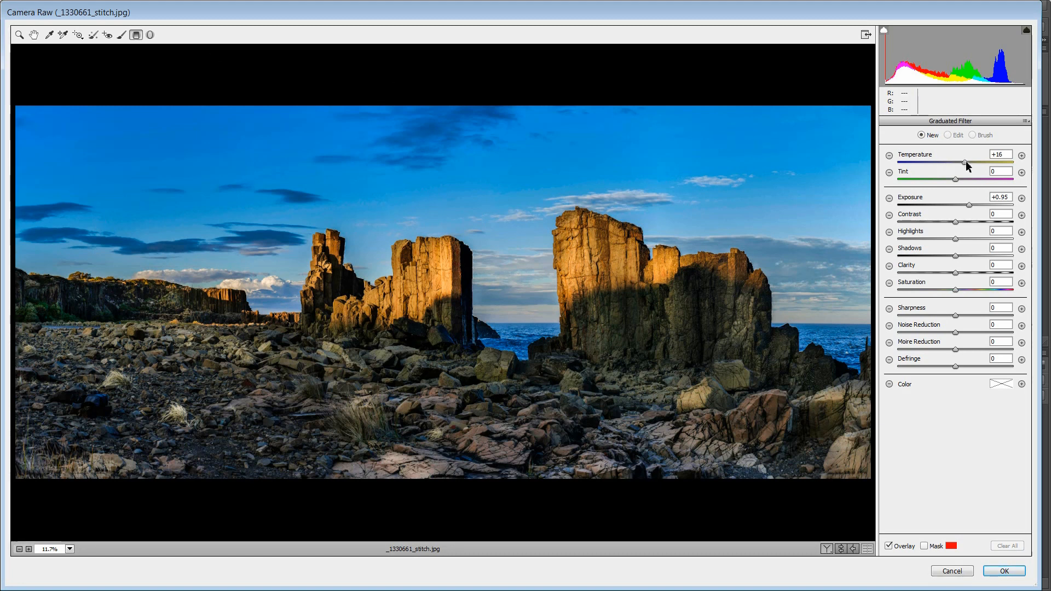
left_click_drag(965, 163, 948, 172)
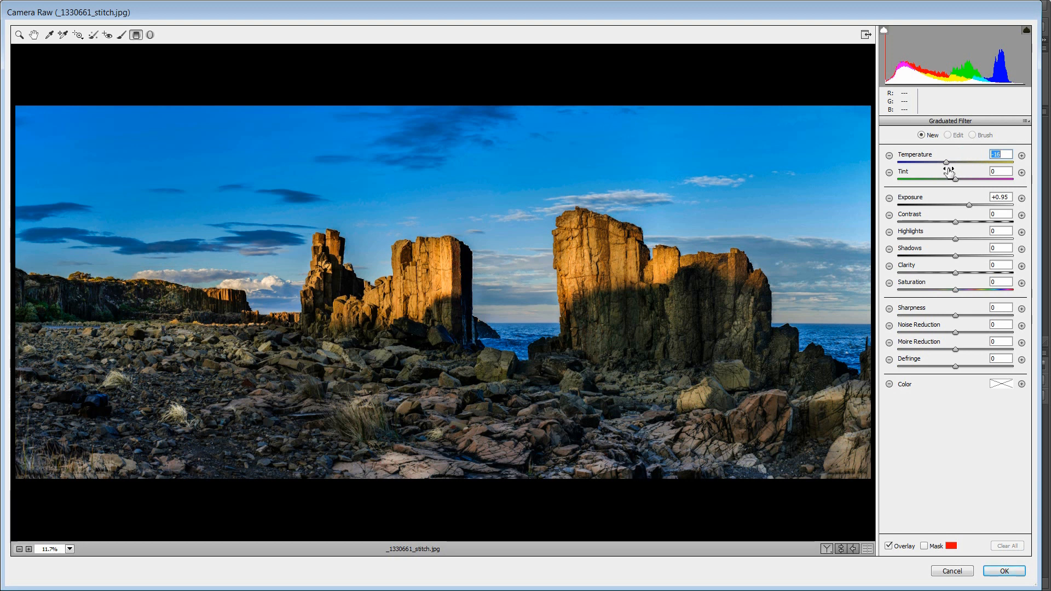
left_click_drag(967, 205, 941, 211)
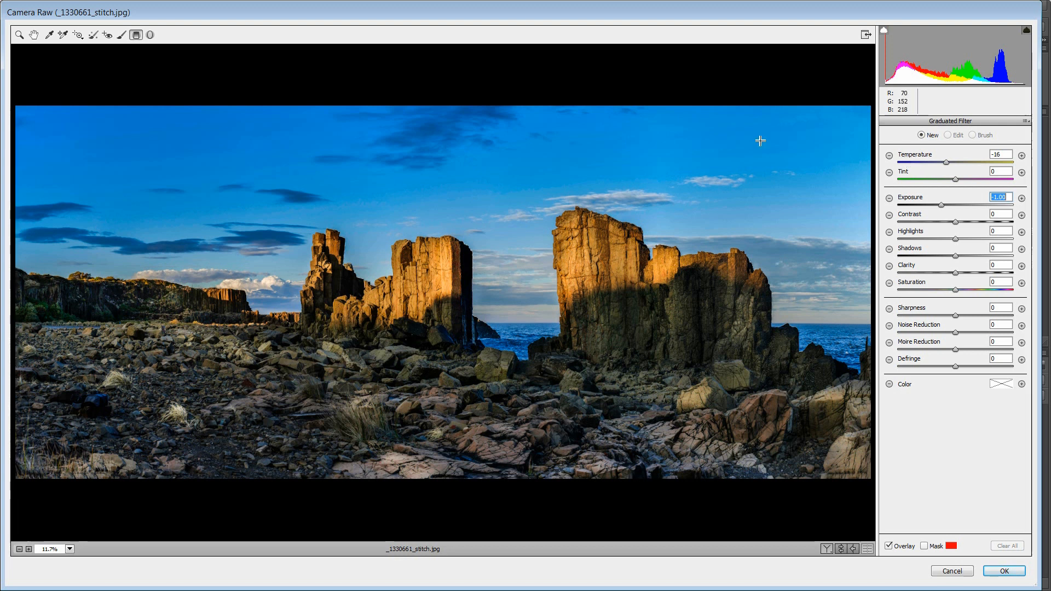
- Apply the graduated filter vertically from the top edge of the sky down to the horizon, and compare the image with and without it
left_click(502, 107)
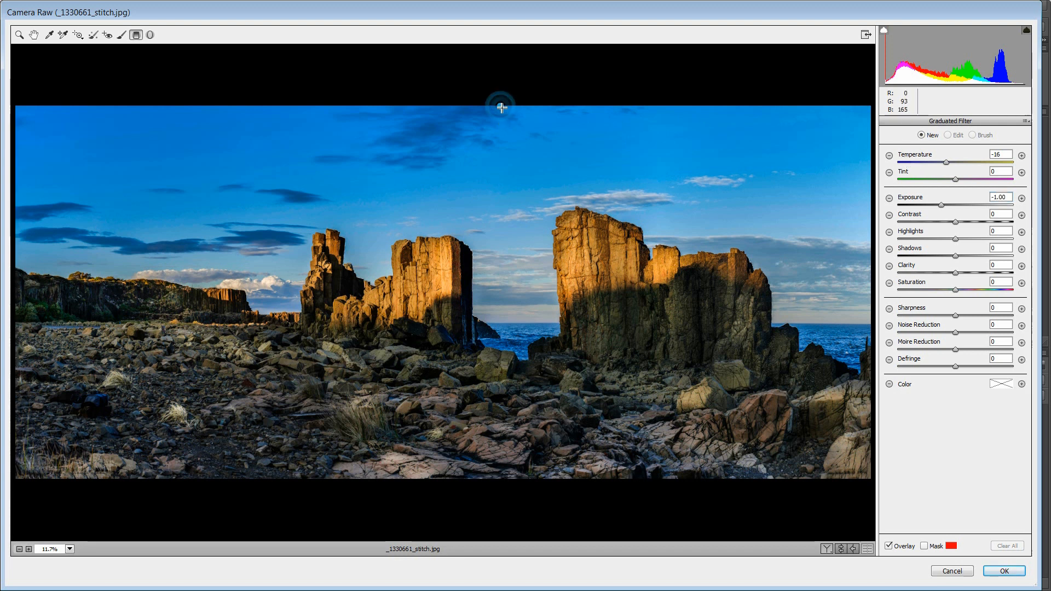
left_click_drag(500, 107, 489, 323)
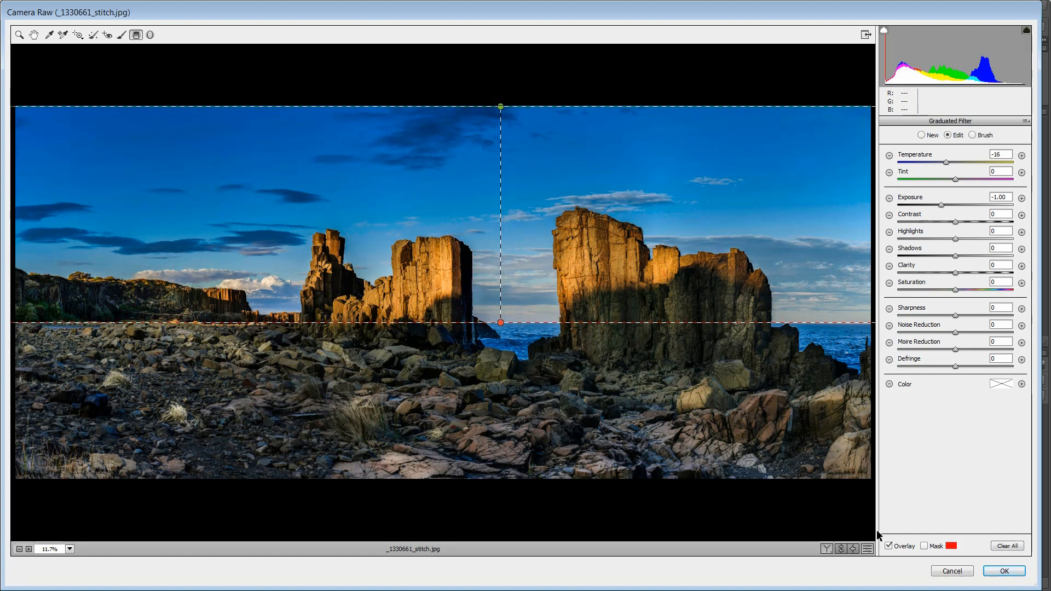
left_click(867, 552)
left_click(867, 553)
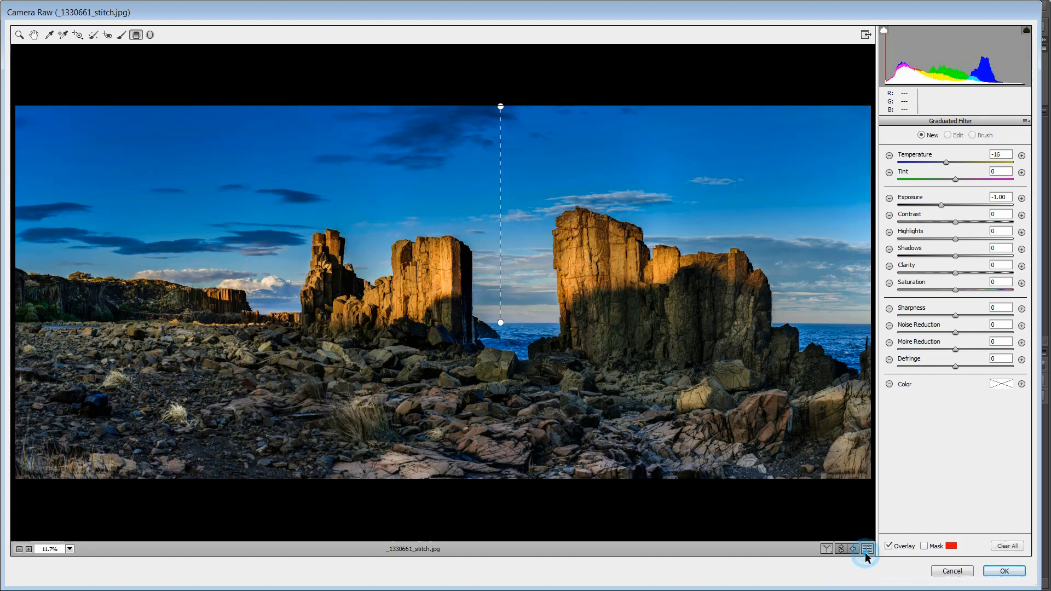
left_click(867, 552)
left_click(868, 553)
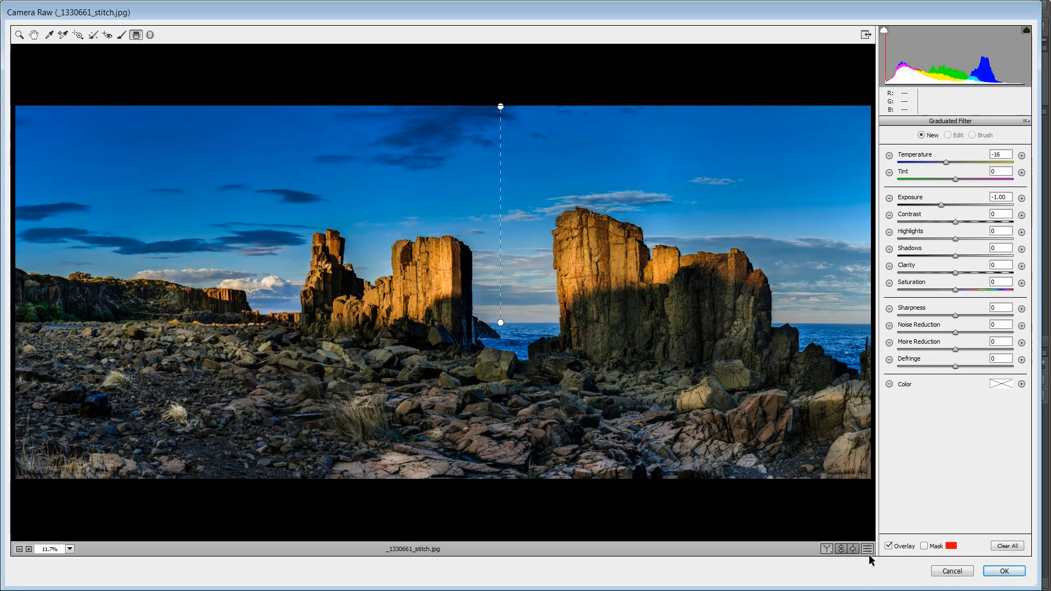
left_click(34, 35)
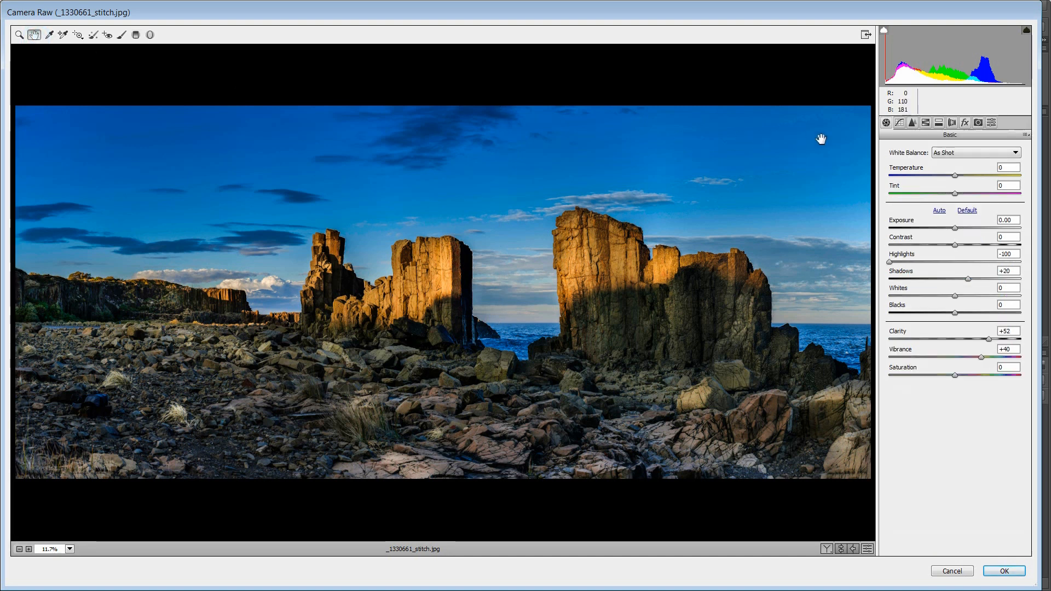
- Enable Remove Chromatic Aberration in the lens corrections and apply the Camera Raw filter to the duplicated layer
left_click(952, 123)
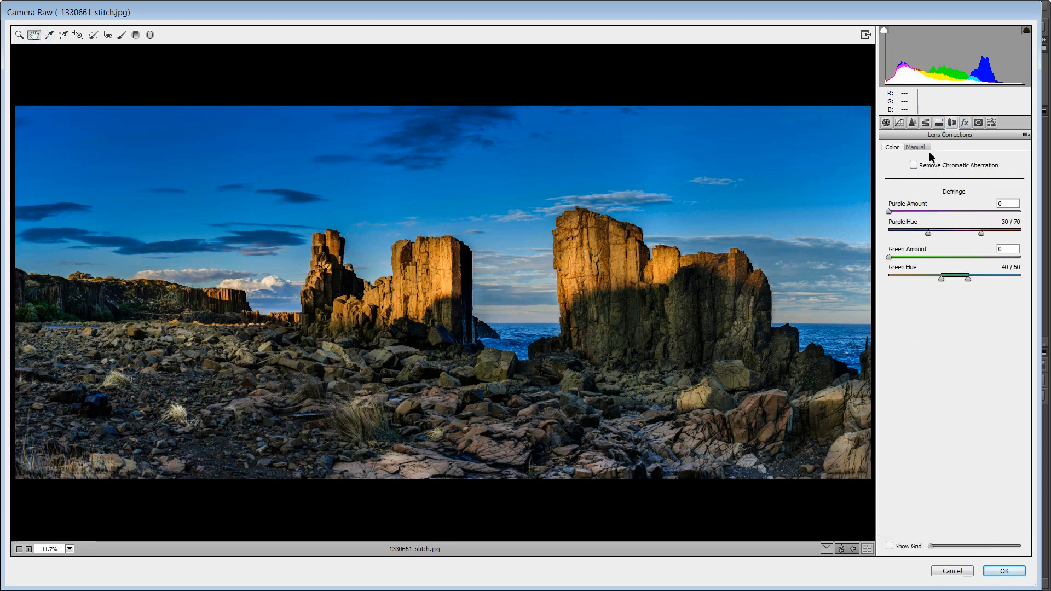
left_click(913, 165)
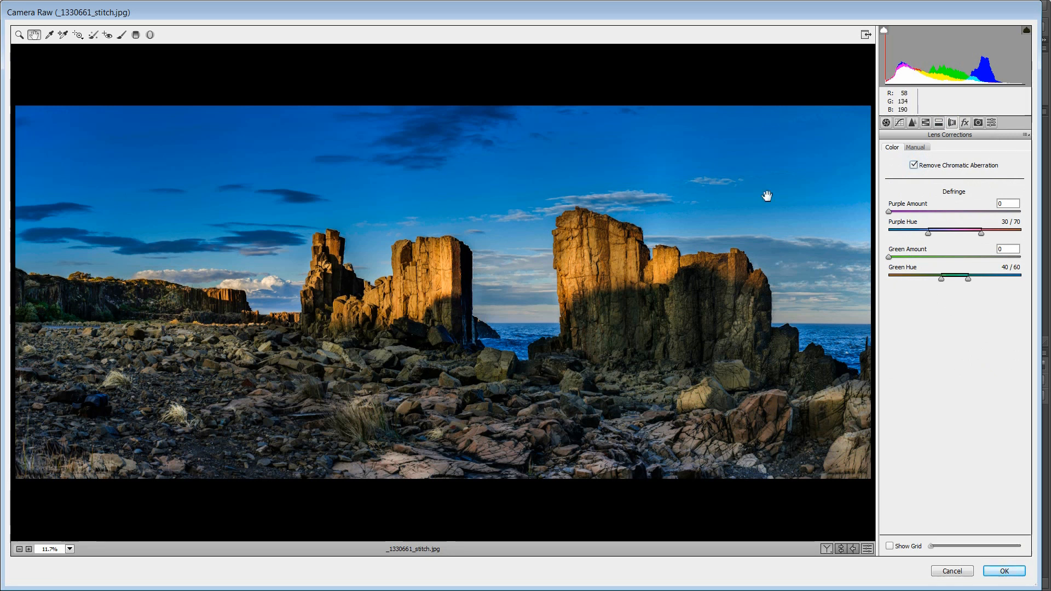
left_click(1002, 573)
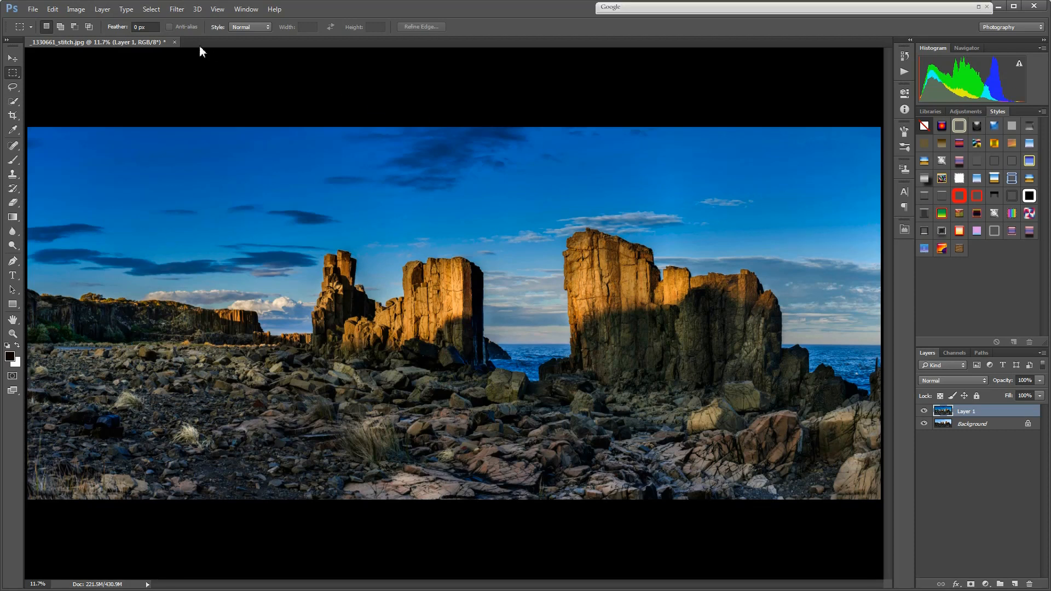
- Launch the Color Efex Pro 4 filter from the Nik Collection on Layer 1
left_click(177, 9)
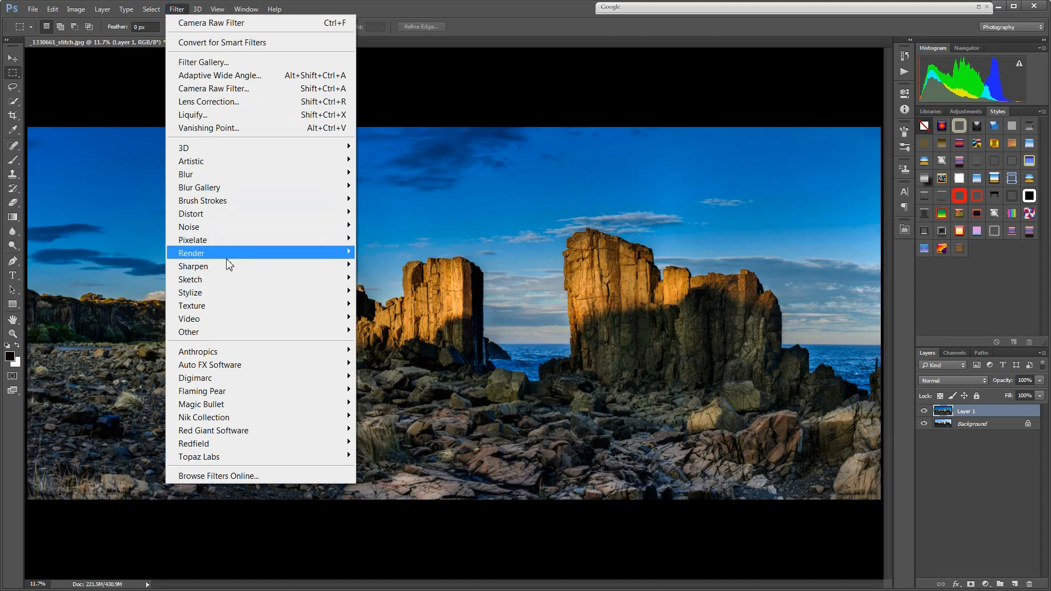
mouse_move(243, 417)
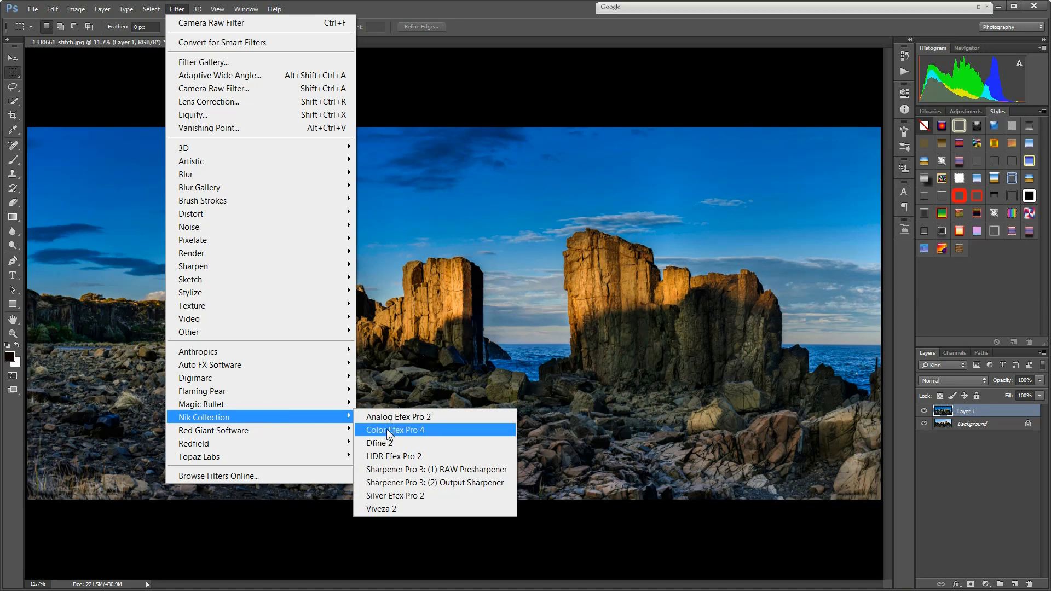
left_click(402, 433)
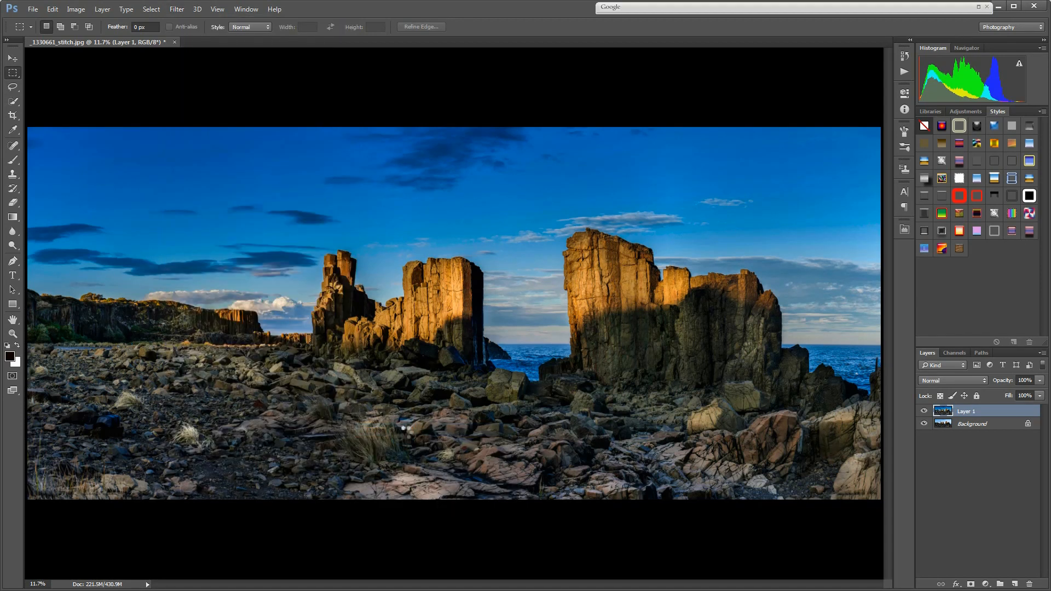